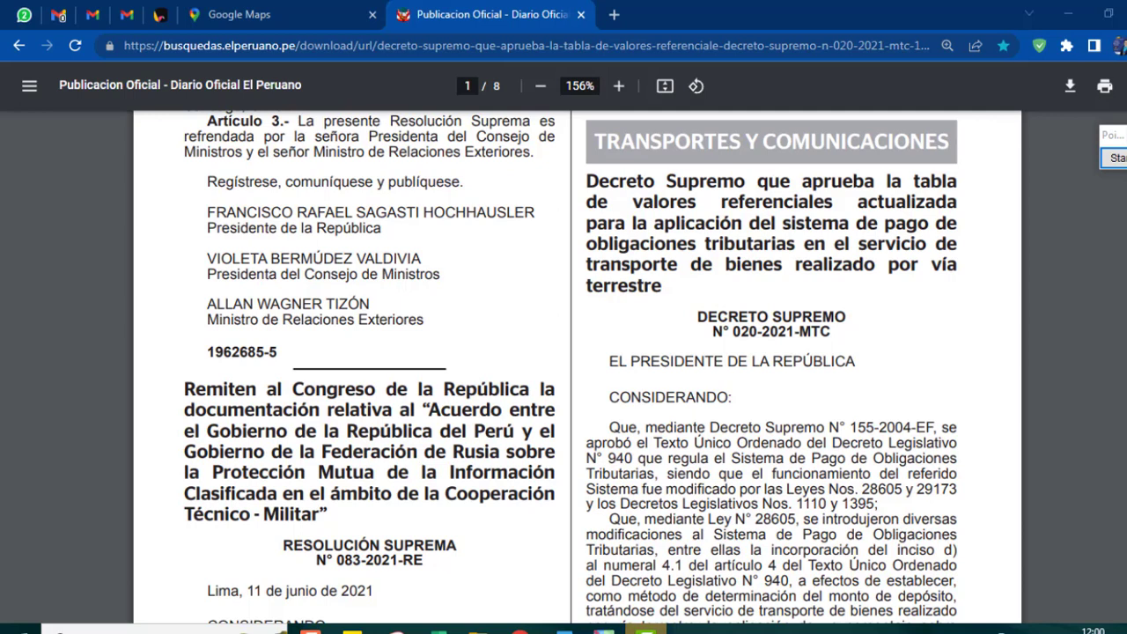
Scroll through the decree's Annex II tables and highlight the 'Ruta: Lima - Aguas Verdes' heading
scroll(576, 366, "down", 5)
scroll(577, 366, "down", 5)
scroll(576, 366, "down", 5)
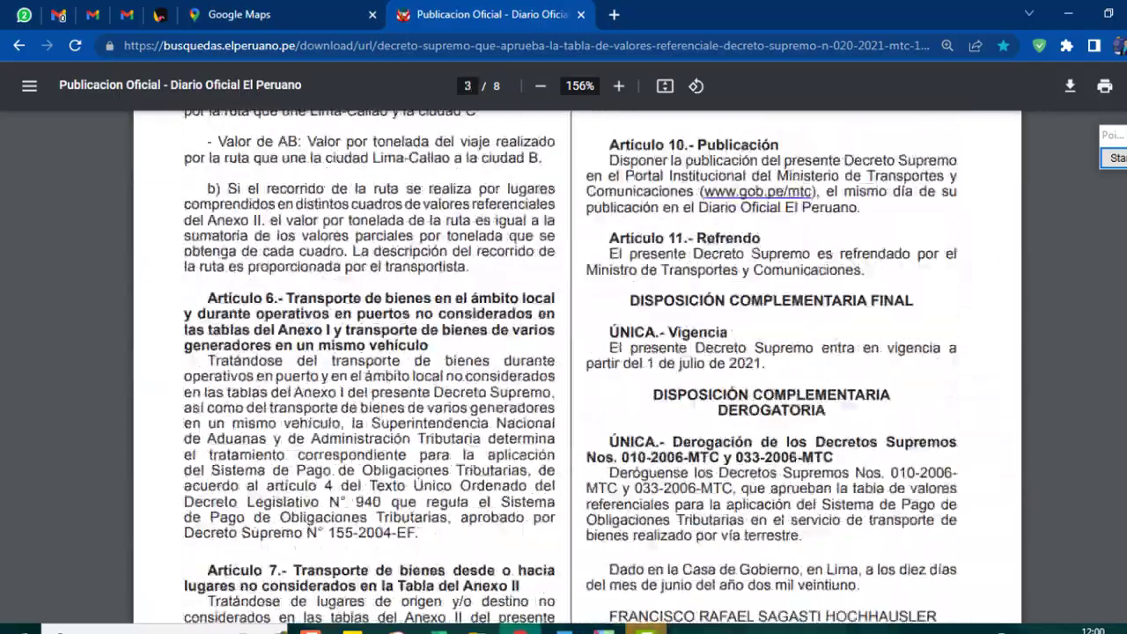
scroll(576, 365, "down", 5)
scroll(577, 365, "down", 5)
scroll(577, 365, "down", 5)
scroll(577, 366, "down", 5)
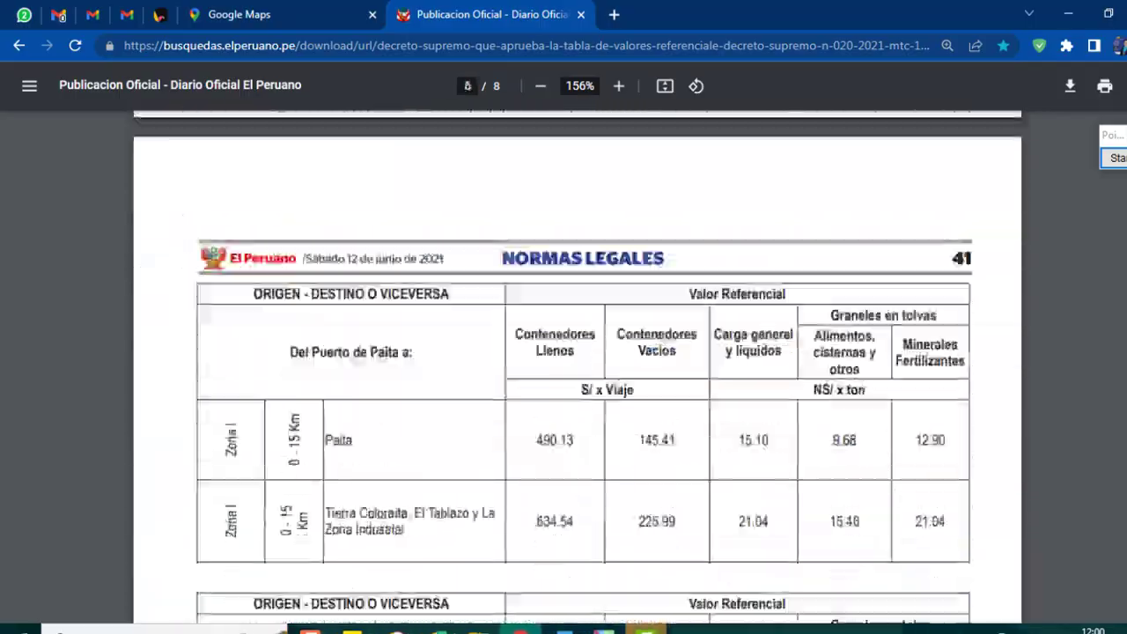
scroll(1100, 420, "down", 5)
scroll(1099, 420, "down", 5)
scroll(1099, 420, "up", 4)
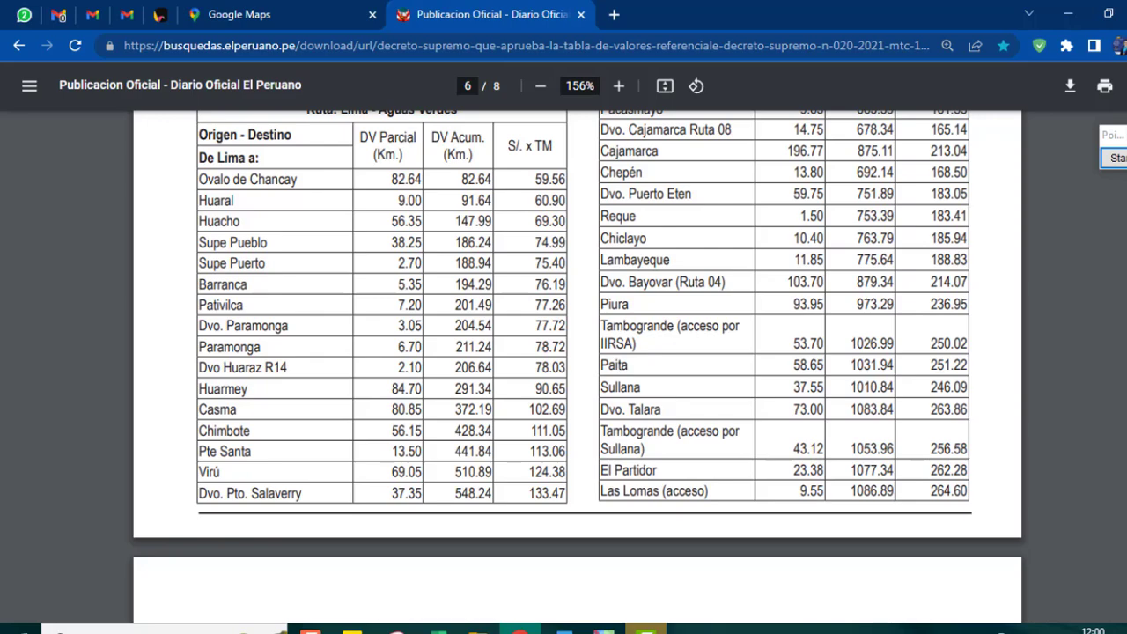
scroll(577, 352, "up", 3)
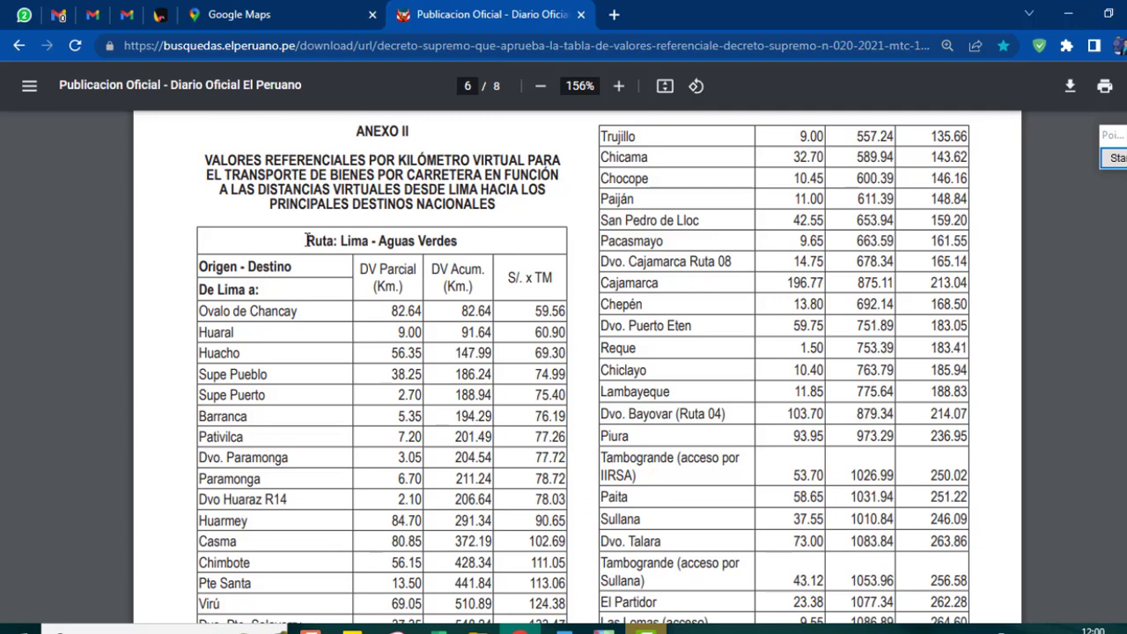
left_click_drag(307, 241, 480, 250)
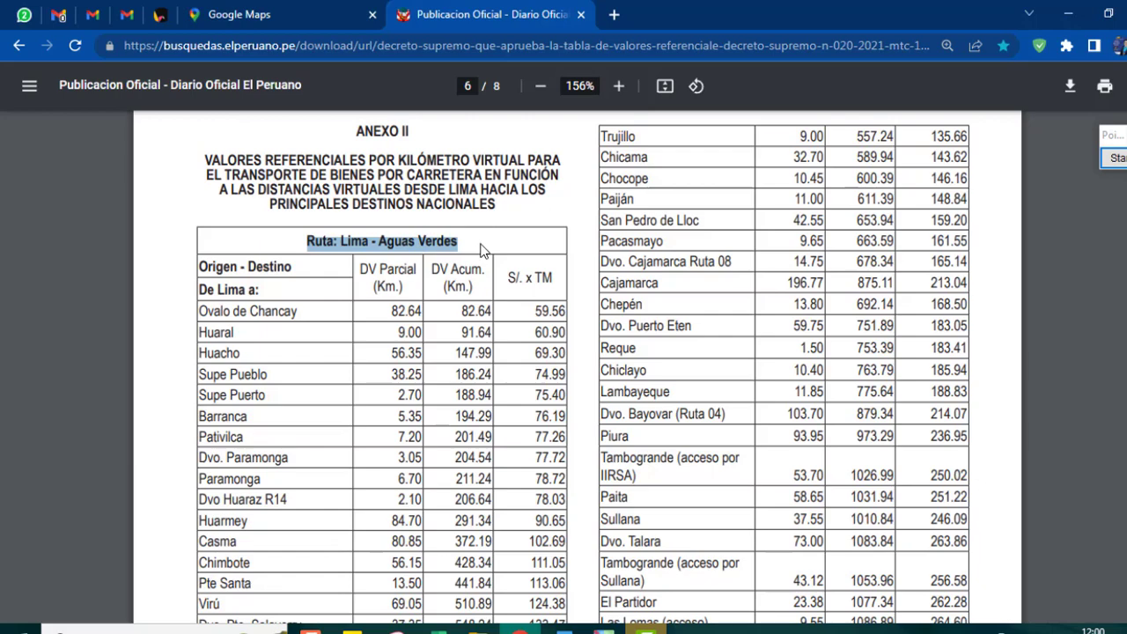
Search the decree for 'tarapo' to reach page 8's Tarapoto–Yurimaguas route table
scroll(570, 370, "down", 10)
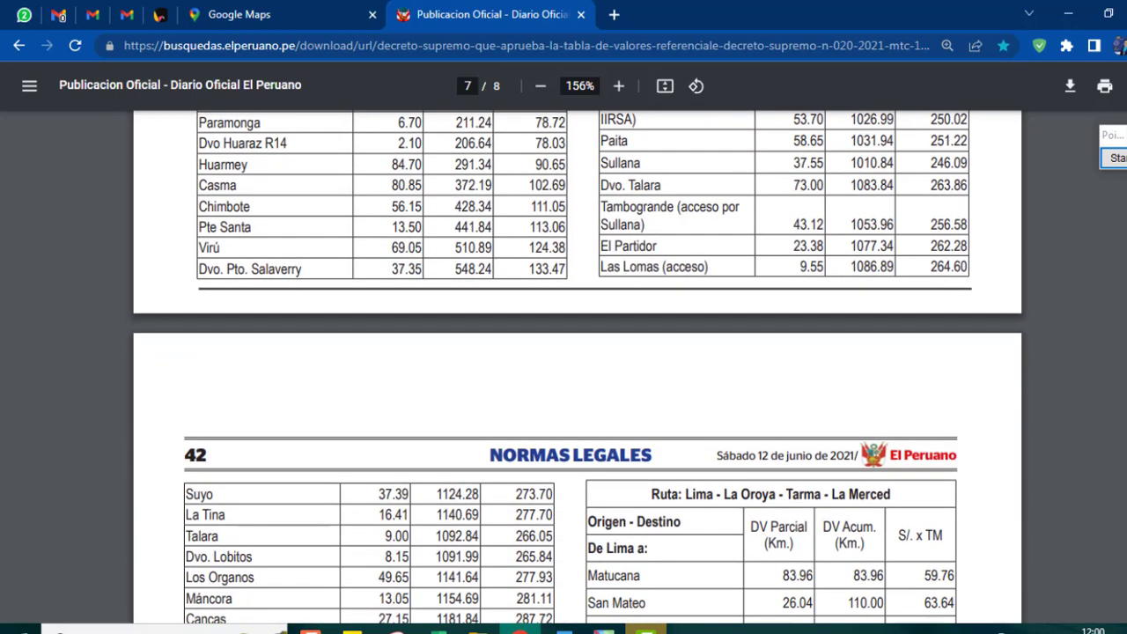
scroll(571, 370, "down", 3)
scroll(571, 370, "down", 1)
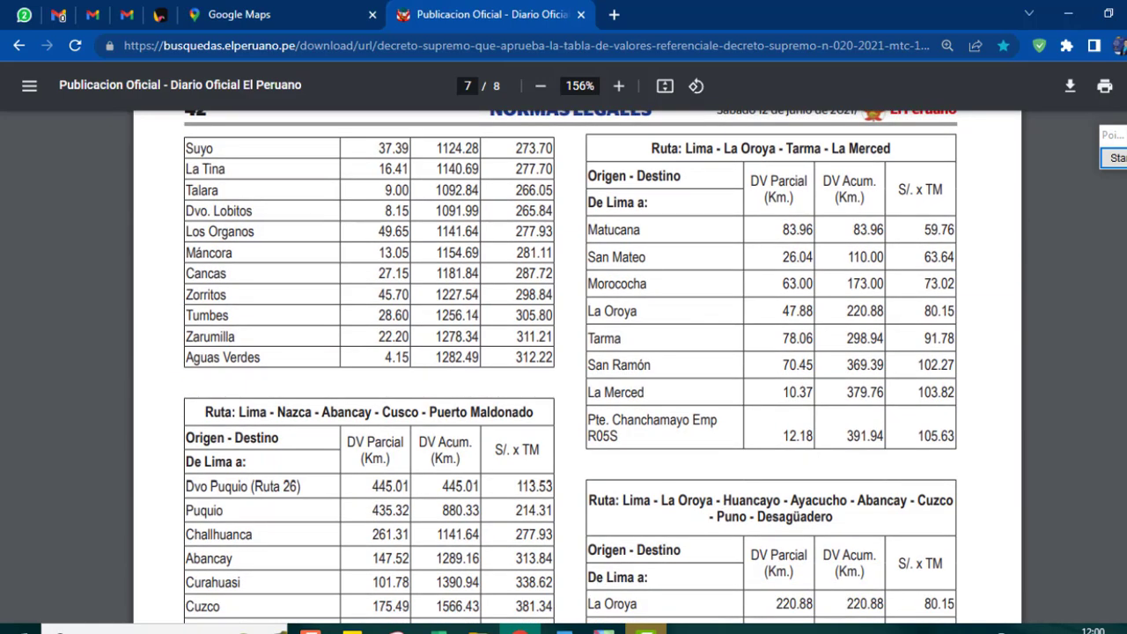
scroll(570, 370, "down", 1)
scroll(570, 370, "down", 1)
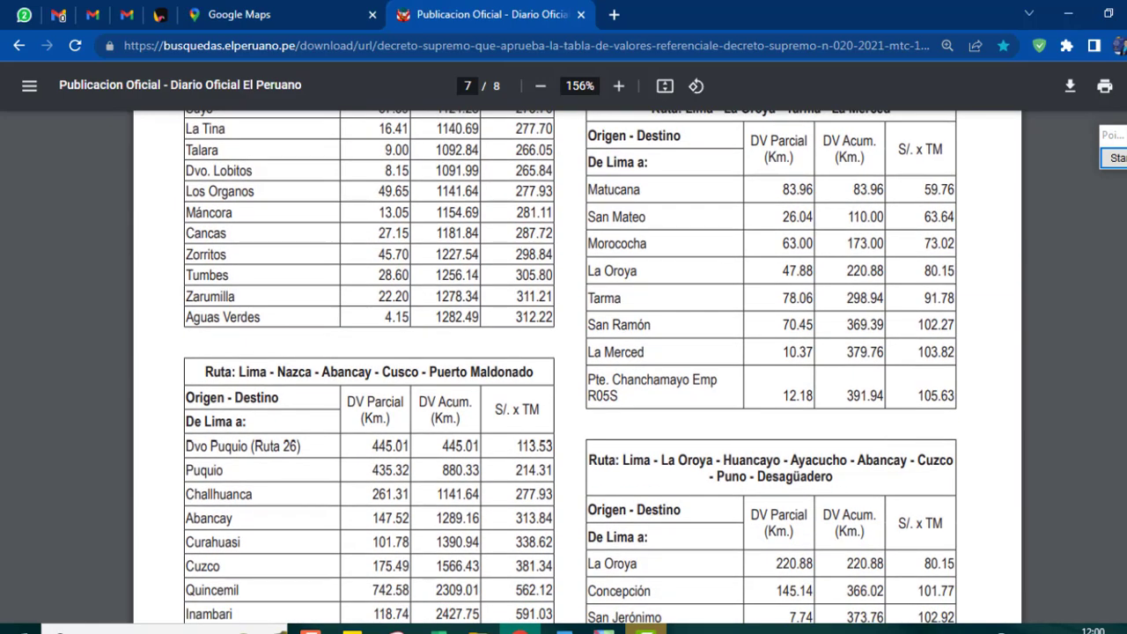
key("ctrl+f")
type("tarapo")
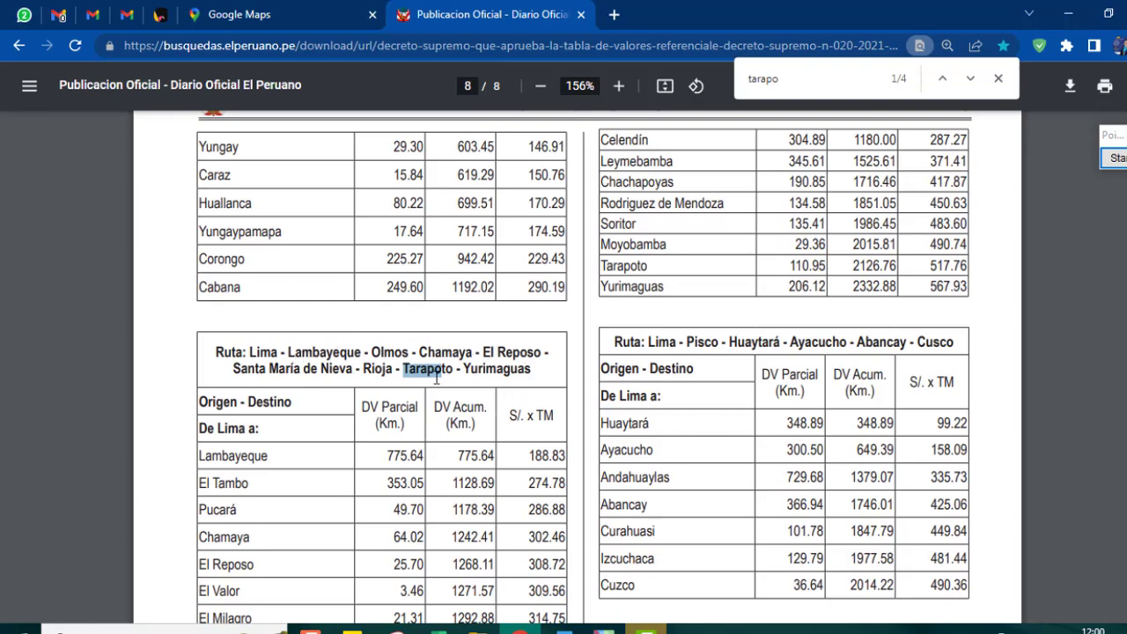
left_click_drag(464, 369, 531, 370)
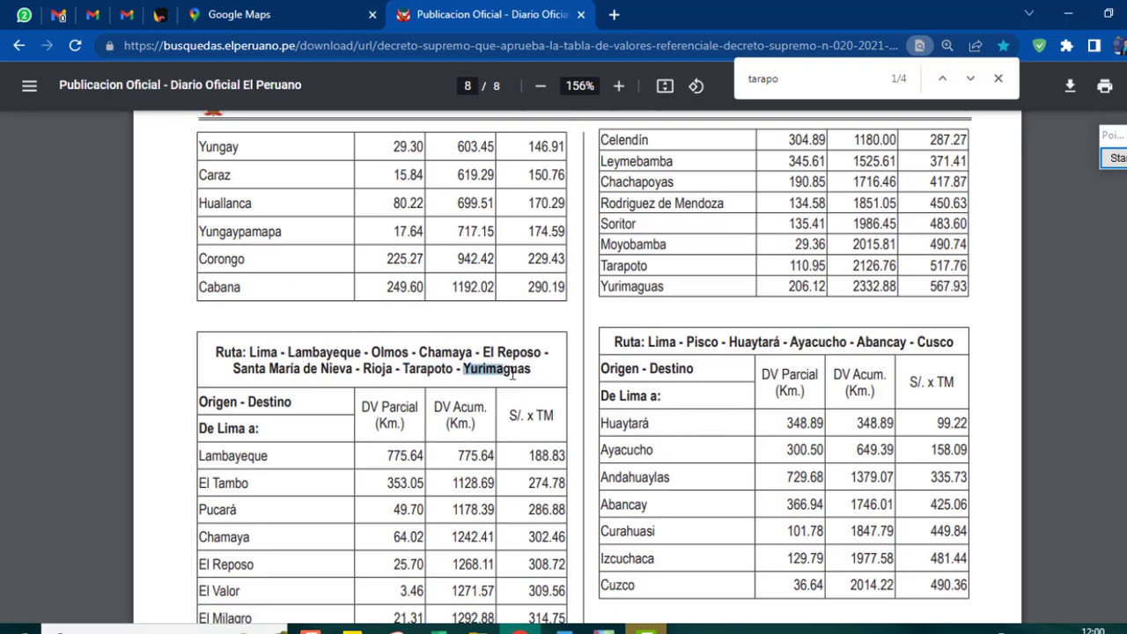
left_click(271, 9)
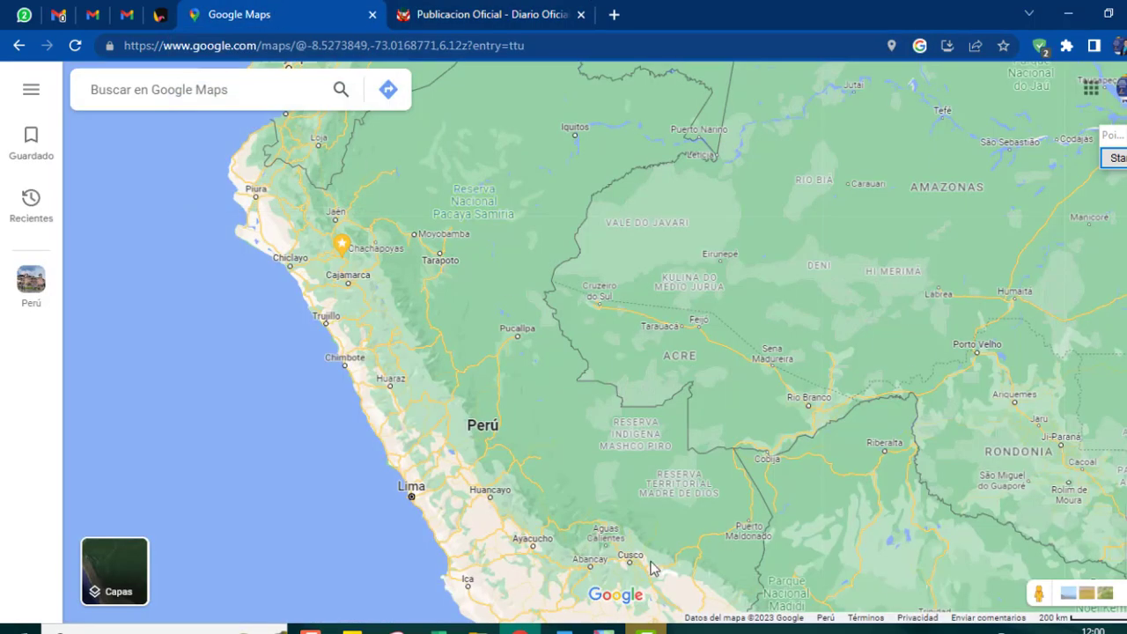
scroll(437, 407, "up", 2)
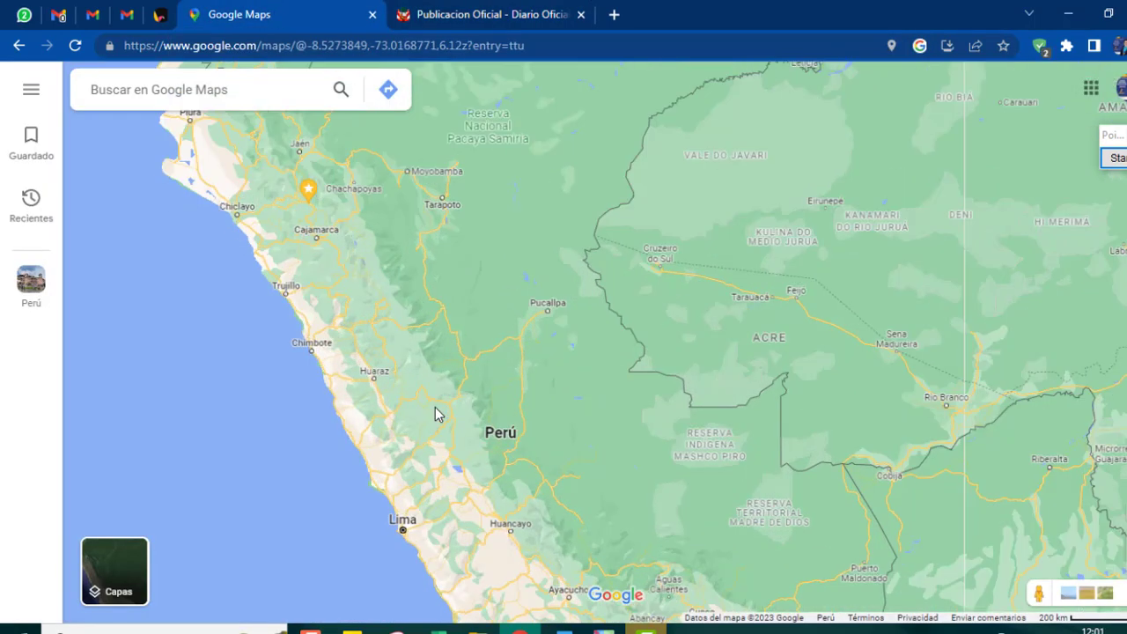
scroll(445, 475, "down", 2)
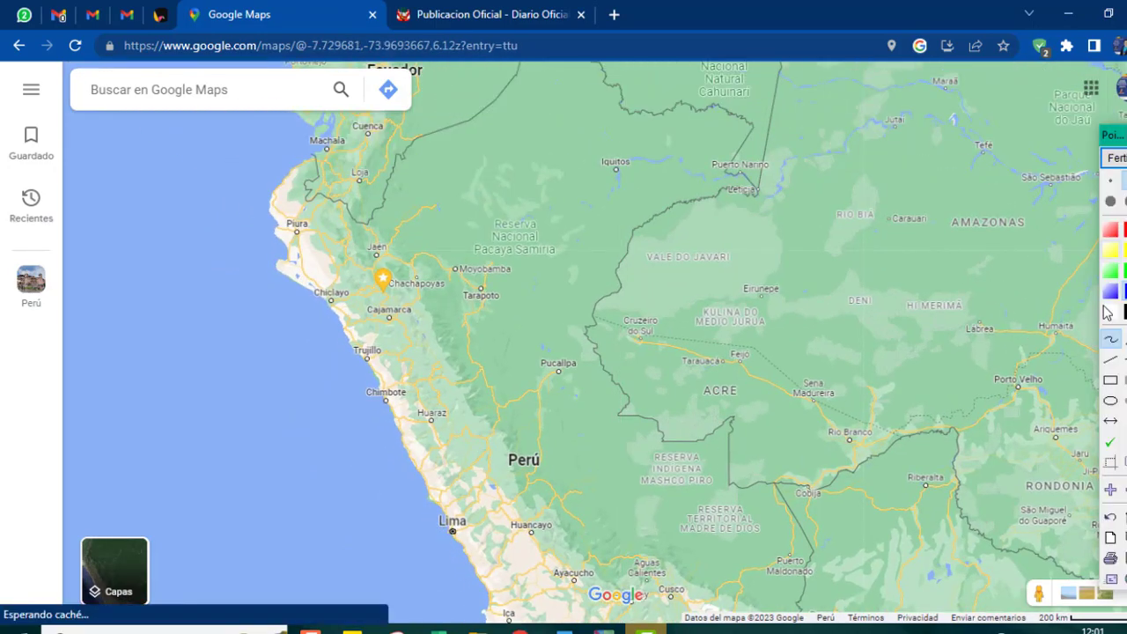
mouse_move(444, 529)
left_mouse_down()
mouse_move(308, 288)
mouse_move(305, 172)
left_mouse_up()
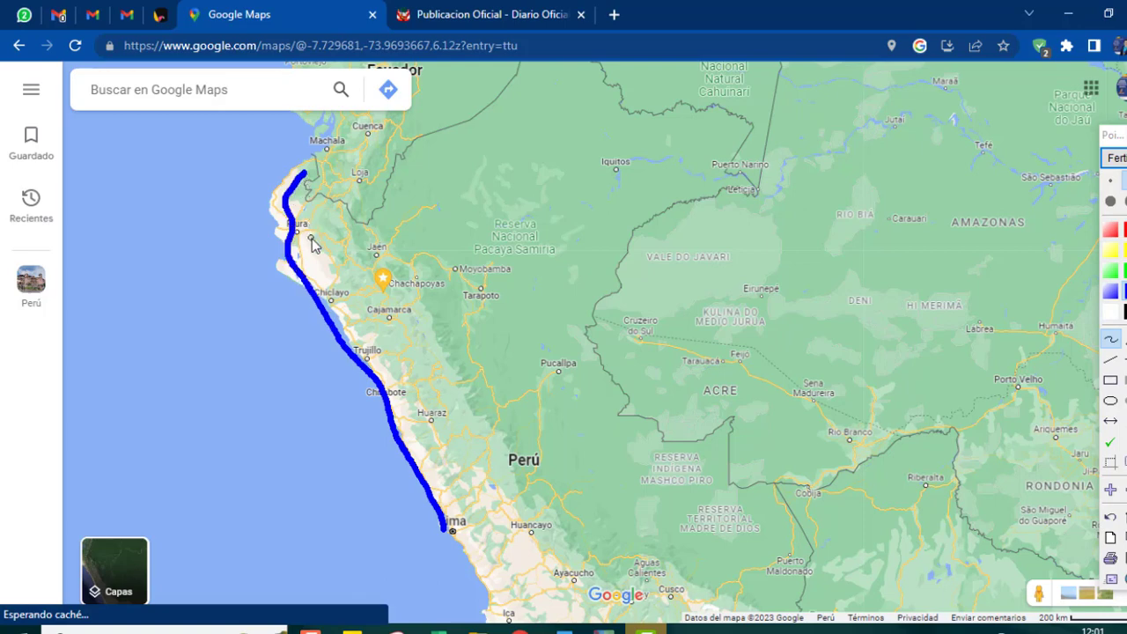
mouse_move(431, 521)
left_mouse_down()
mouse_move(320, 341)
mouse_move(327, 306)
mouse_move(403, 262)
mouse_move(452, 269)
mouse_move(475, 291)
mouse_move(514, 289)
left_mouse_up()
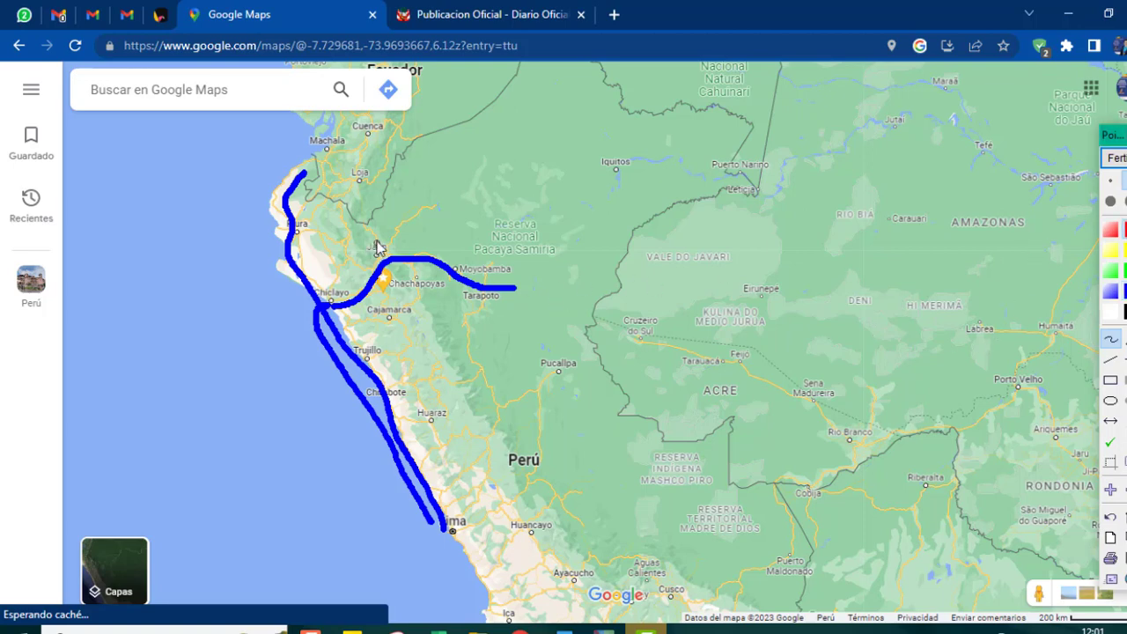
left_click(309, 226)
mouse_move(313, 224)
left_mouse_down()
mouse_move(327, 294)
mouse_move(343, 301)
mouse_move(499, 282)
mouse_move(487, 282)
mouse_move(493, 274)
left_mouse_up()
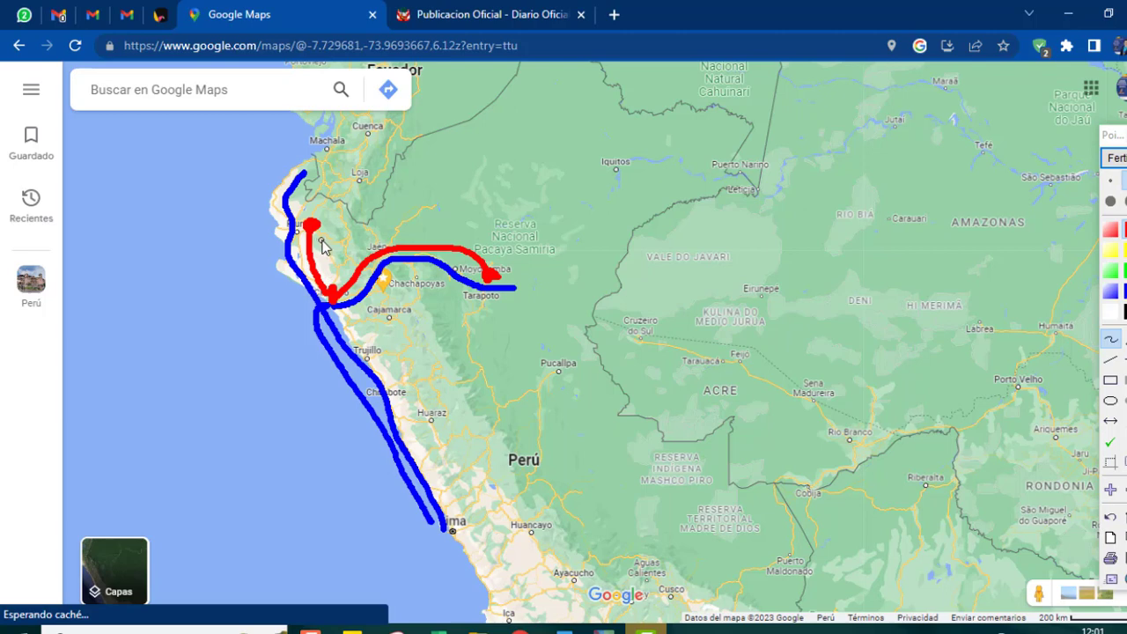
mouse_move(320, 239)
left_mouse_down()
mouse_move(344, 238)
mouse_move(348, 252)
mouse_move(333, 254)
left_mouse_up()
mouse_move(406, 224)
left_mouse_down()
mouse_move(443, 224)
mouse_move(417, 248)
mouse_move(446, 246)
left_mouse_up()
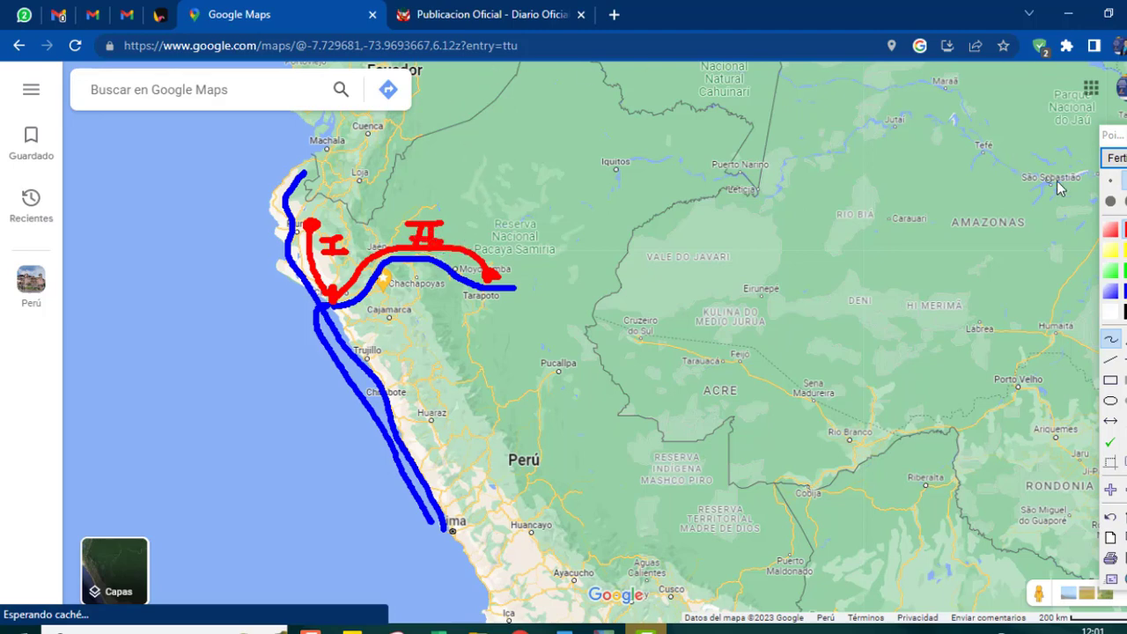
left_click(1112, 157)
Back in the decree, scroll up and highlight 'distintos a Lima' in the Artículo 5 heading
left_click(501, 17)
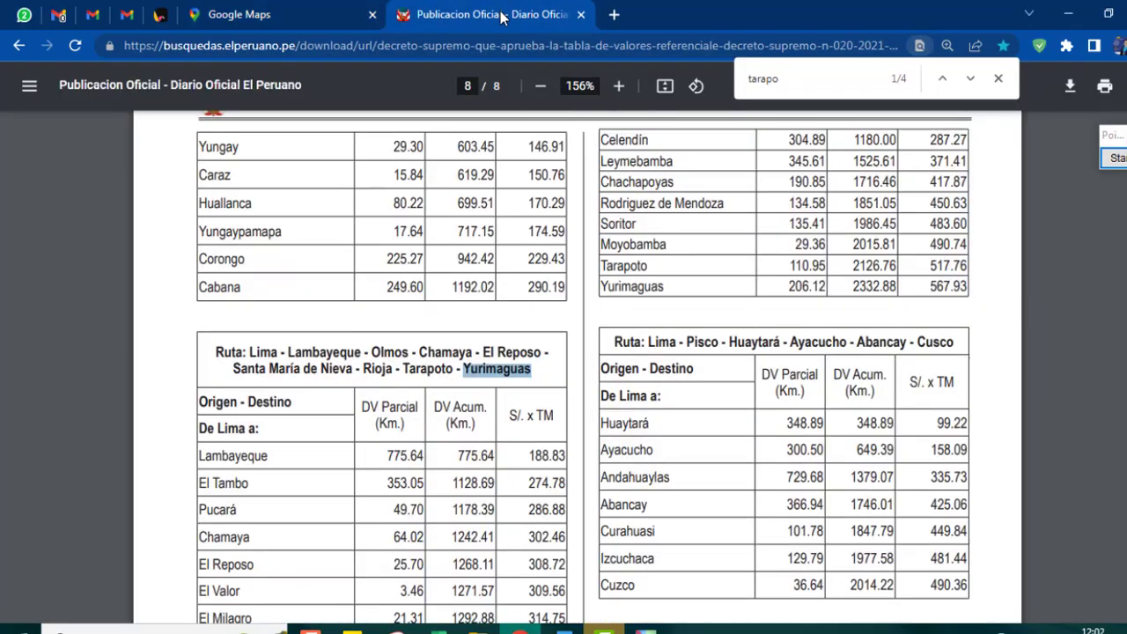
scroll(581, 370, "up", 2)
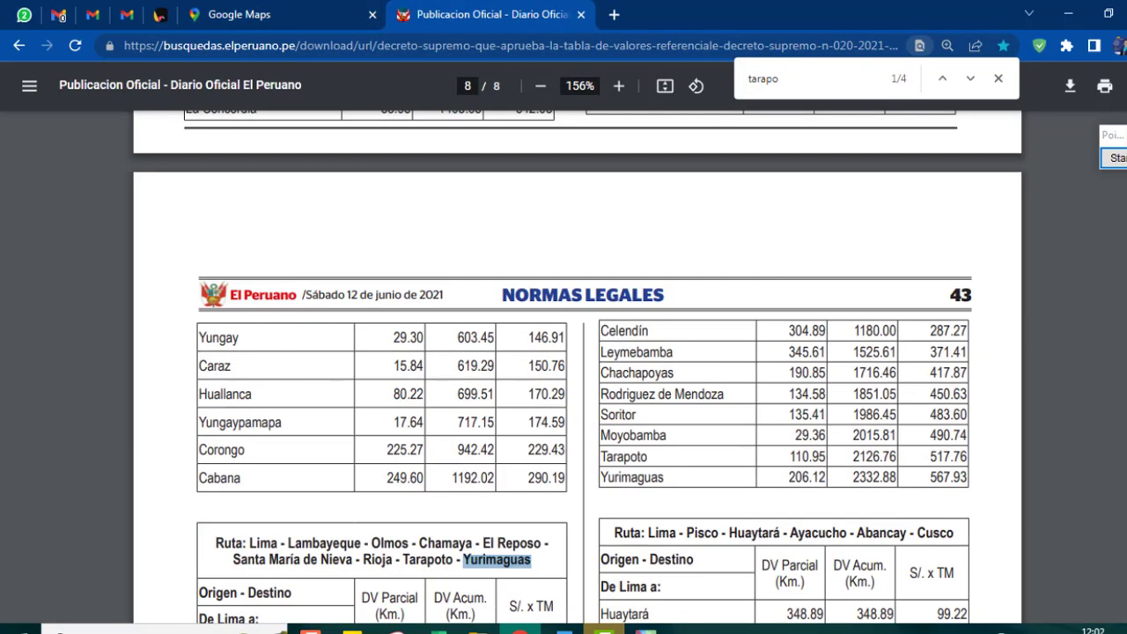
scroll(577, 369, "up", 15)
scroll(577, 369, "up", 3)
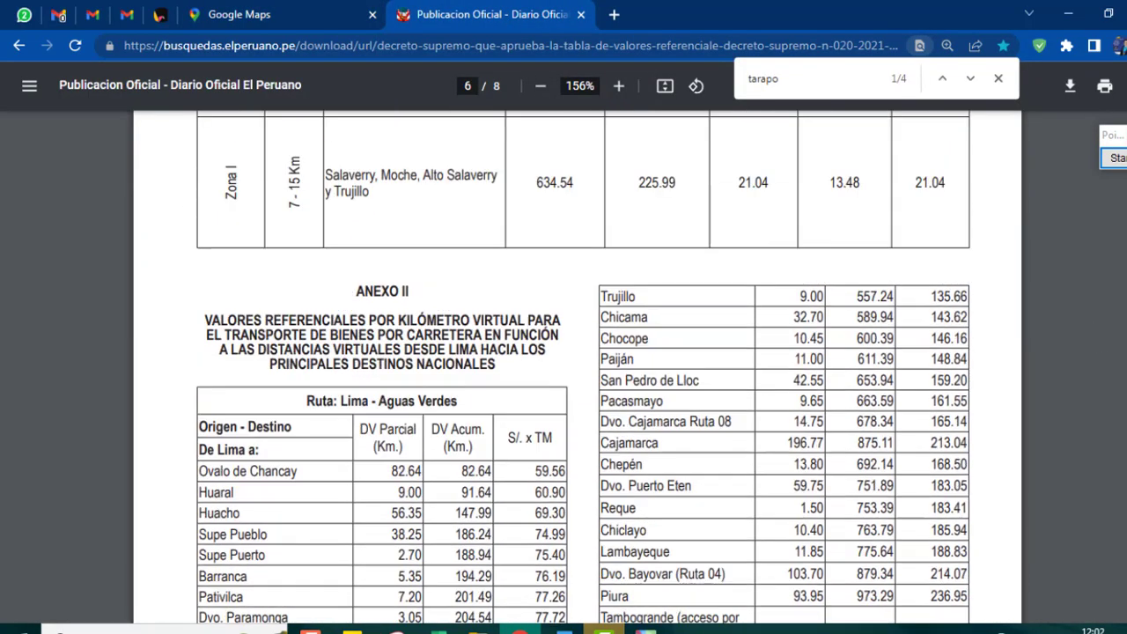
scroll(576, 370, "up", 4)
scroll(577, 370, "up", 5)
scroll(571, 366, "up", 5)
scroll(570, 366, "up", 8)
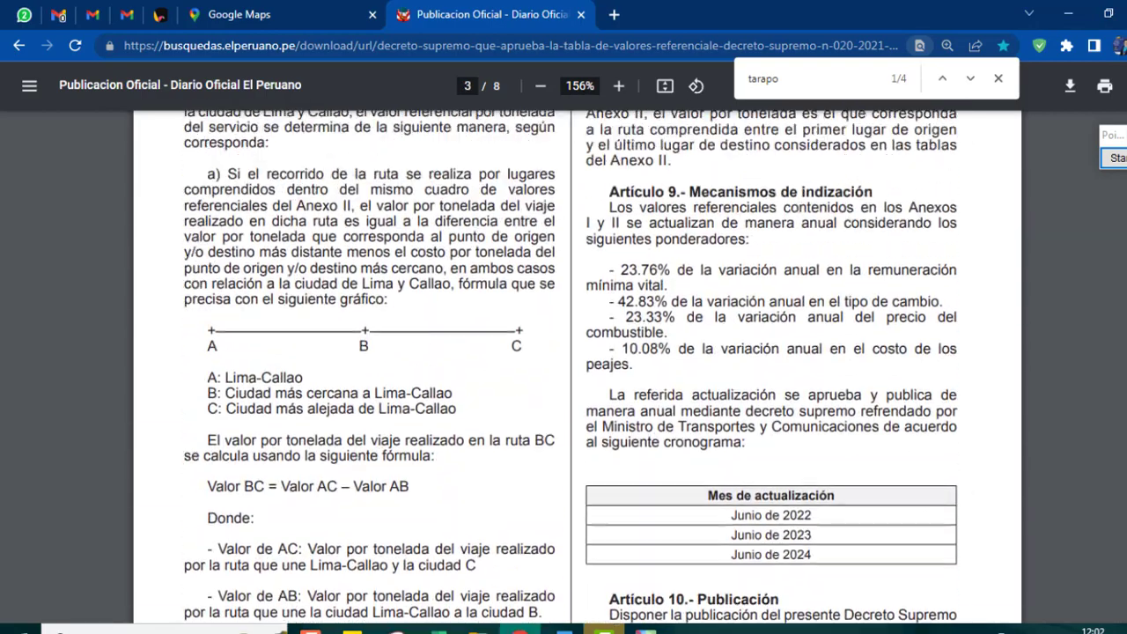
scroll(570, 366, "up", 2)
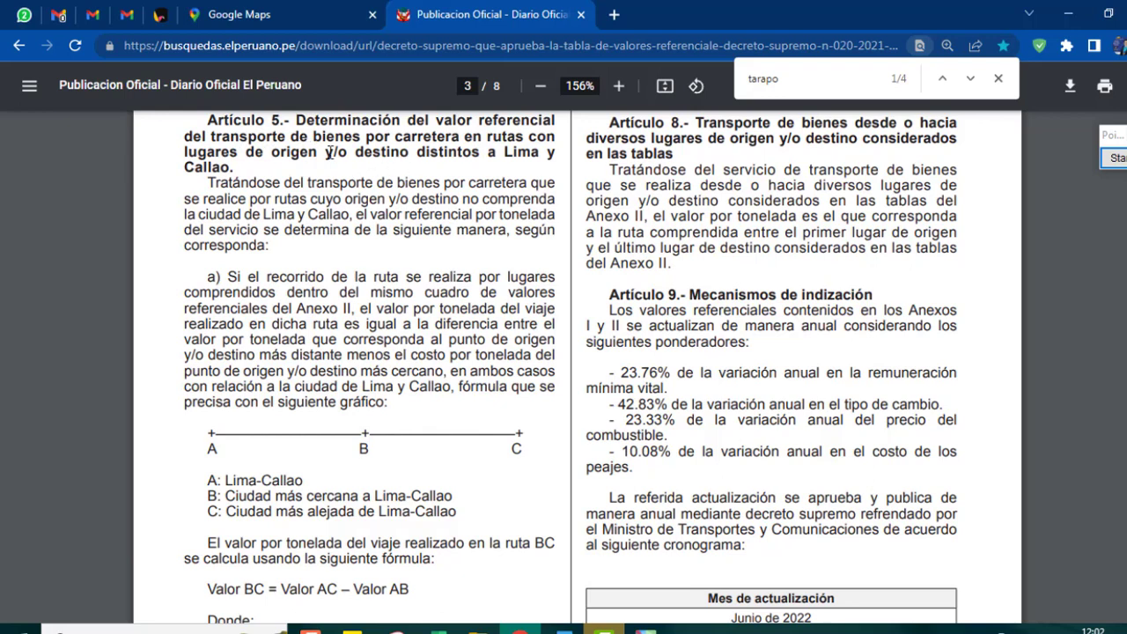
left_click_drag(420, 153, 533, 152)
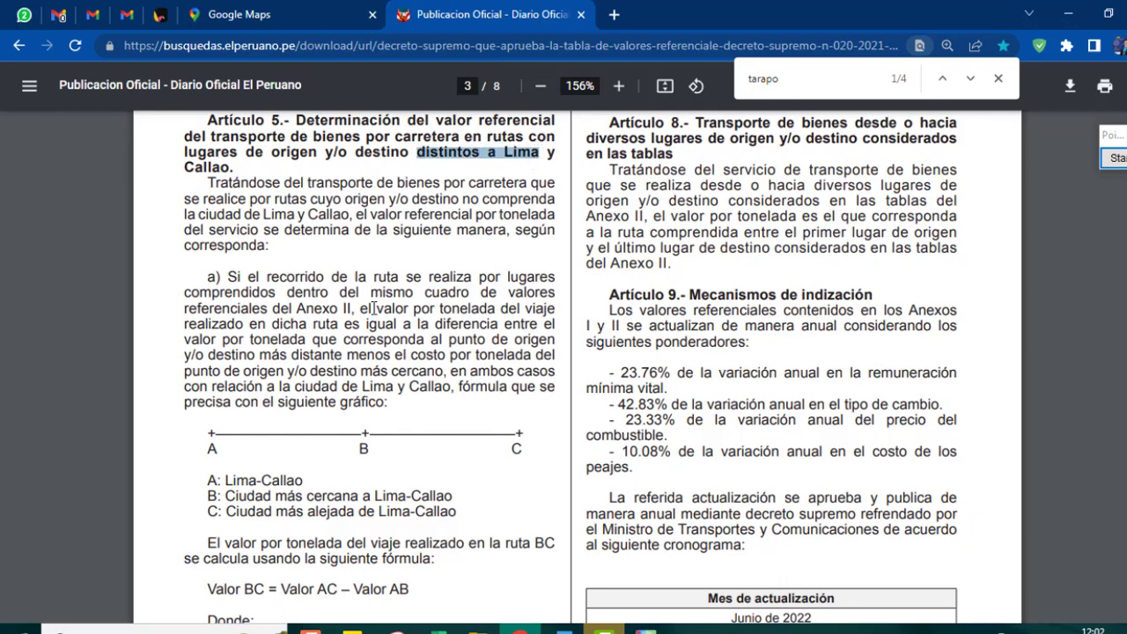
Underline Artículo 5 b)'s rule on routes across several Anexo II value tables, then return to Excel
scroll(250, 432, "down", 2)
scroll(247, 370, "down", 2)
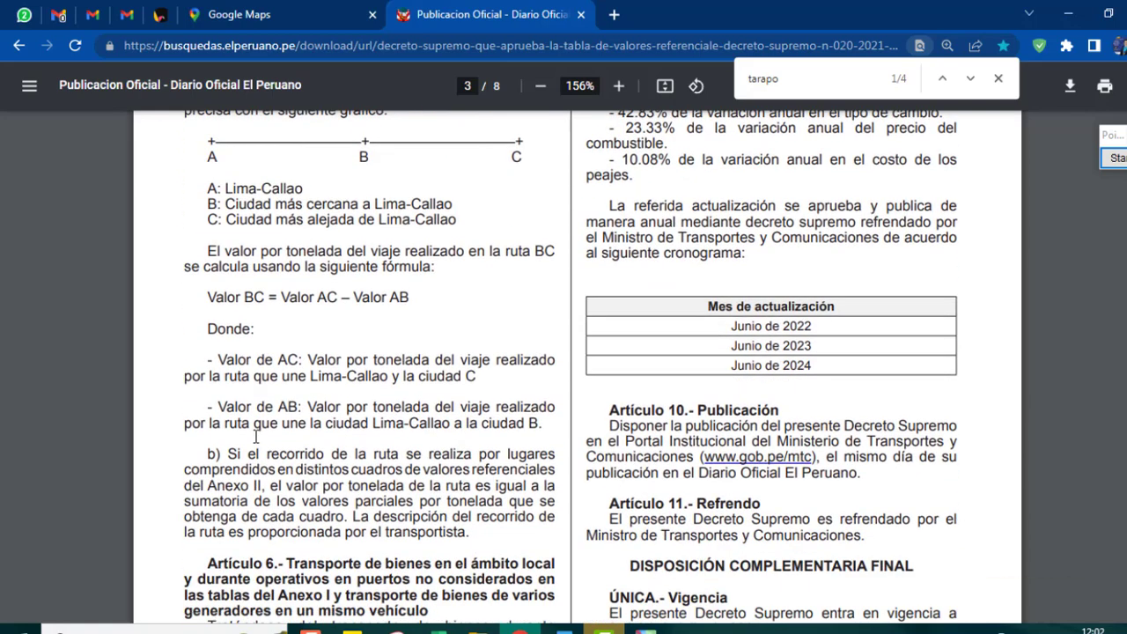
scroll(243, 310, "down", 1)
left_click(1113, 158)
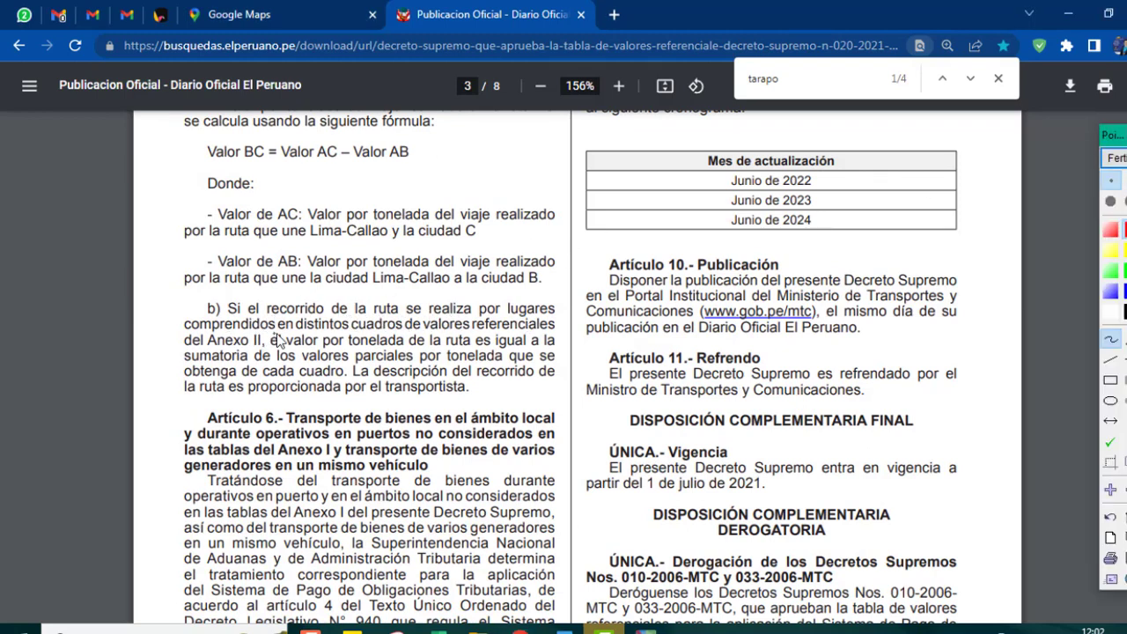
left_click_drag(275, 327, 555, 327)
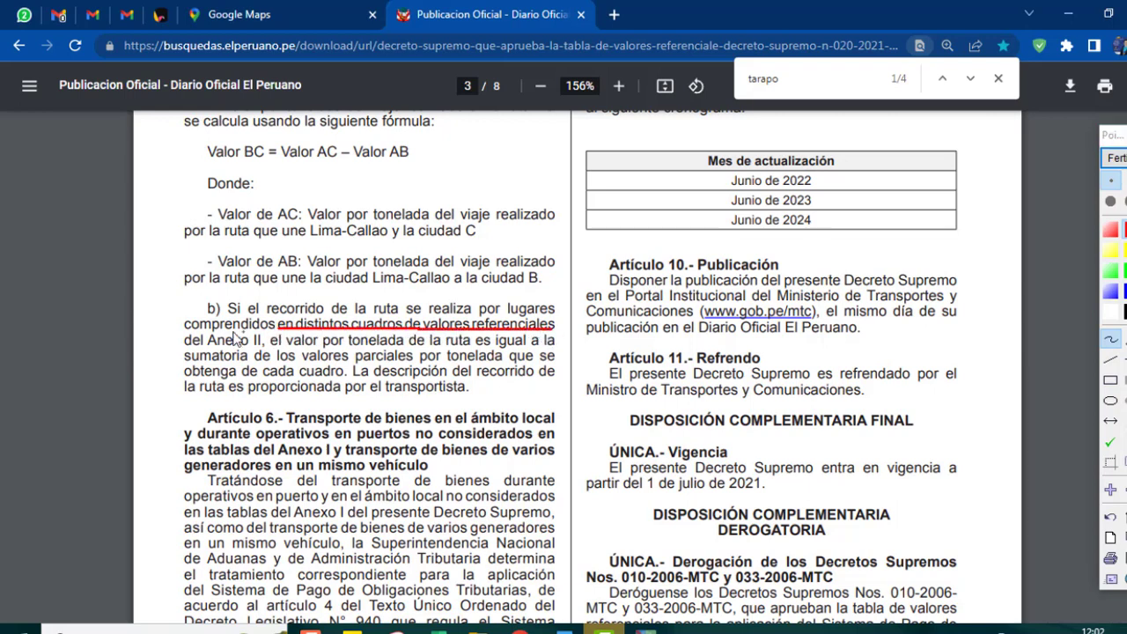
left_click_drag(185, 347, 255, 348)
left_click_drag(262, 378, 344, 379)
key("Escape")
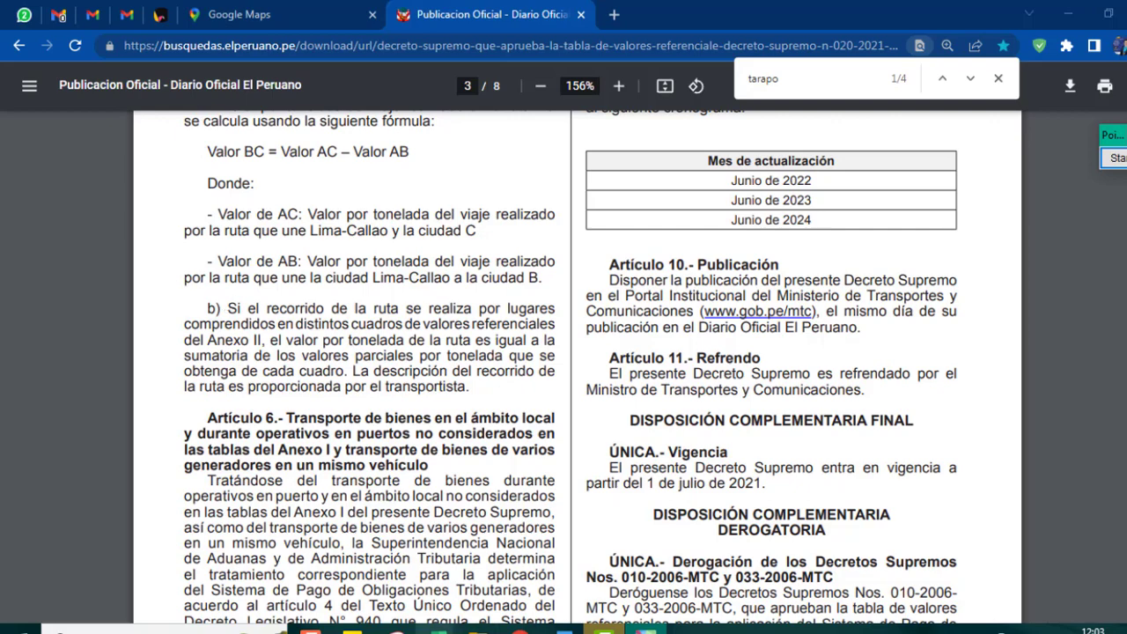
mouse_move(432, 629)
left_click(496, 567)
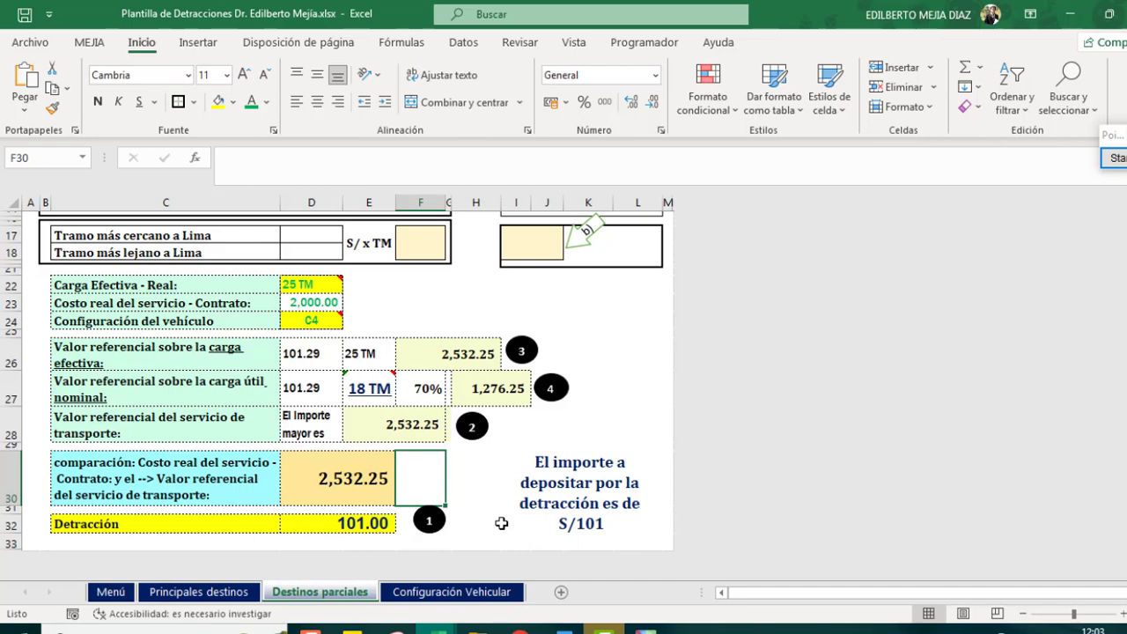
Scroll to the top of Destinos parciales and select the Piura origin cell D4
scroll(501, 523, "up", 5)
left_click(312, 249)
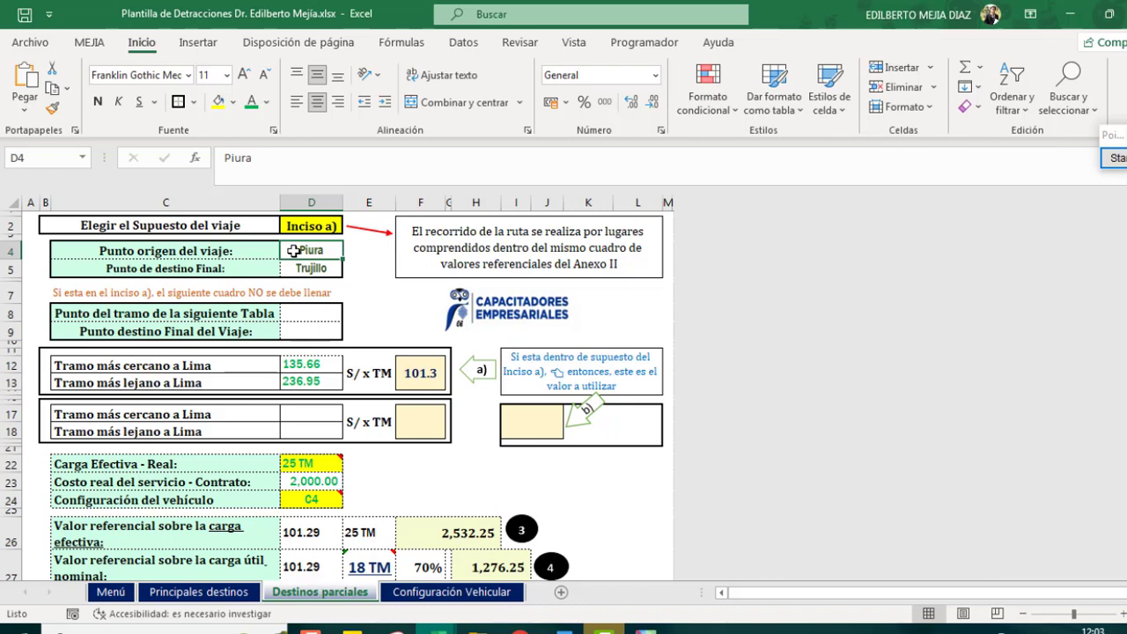
Set the trip scenario in D2 to Inciso b) and enter Lambayeque as route-change point in D5
left_click(321, 223)
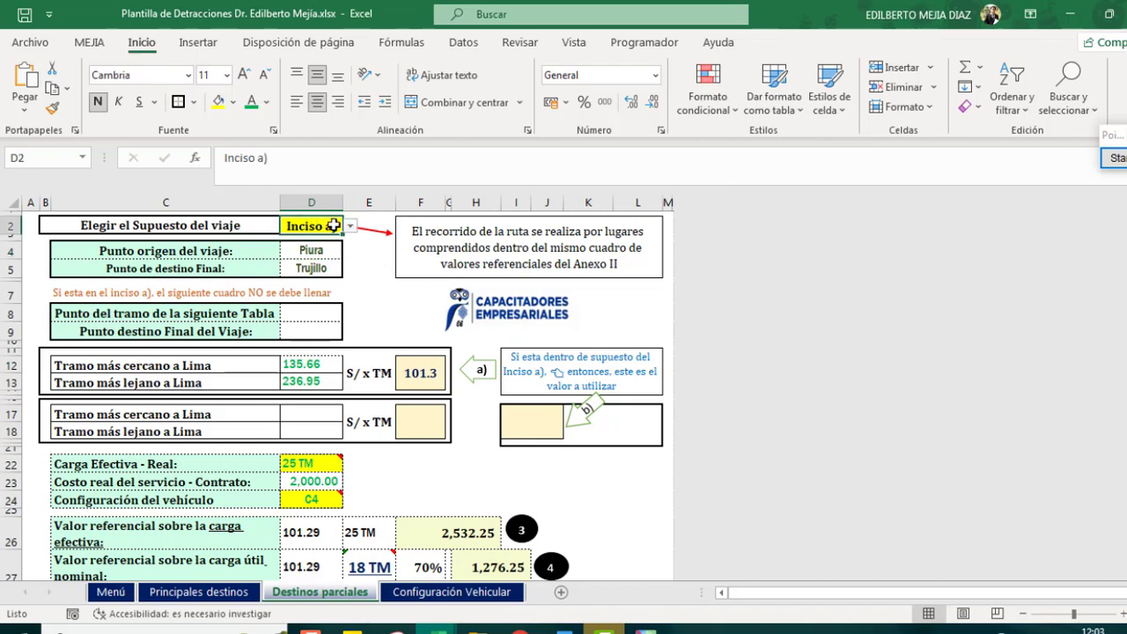
left_click(350, 228)
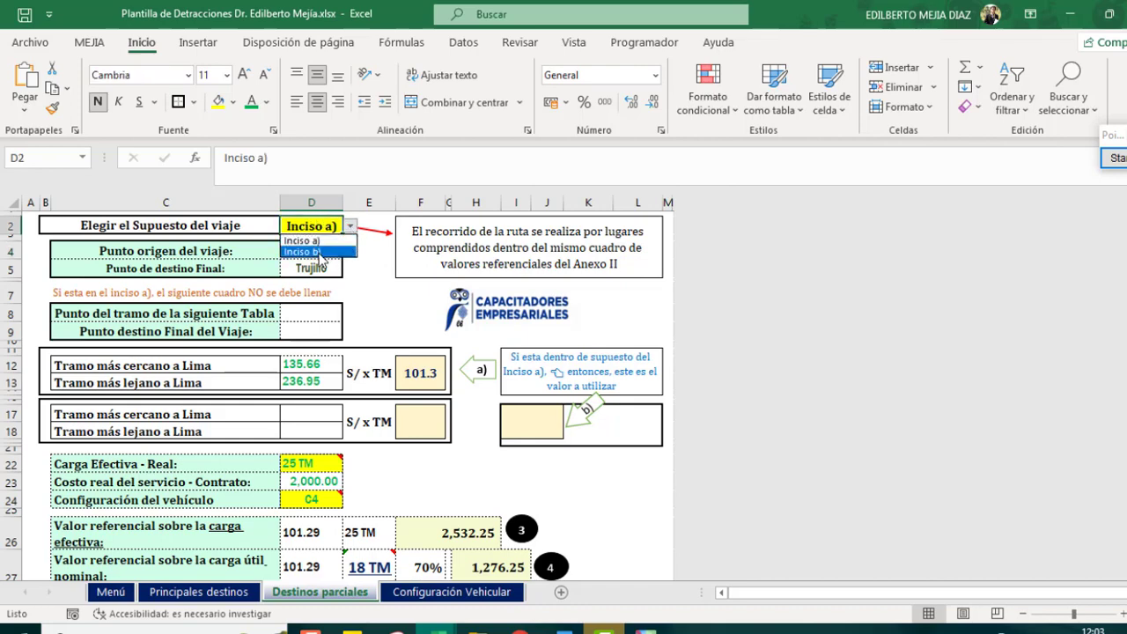
left_click(321, 252)
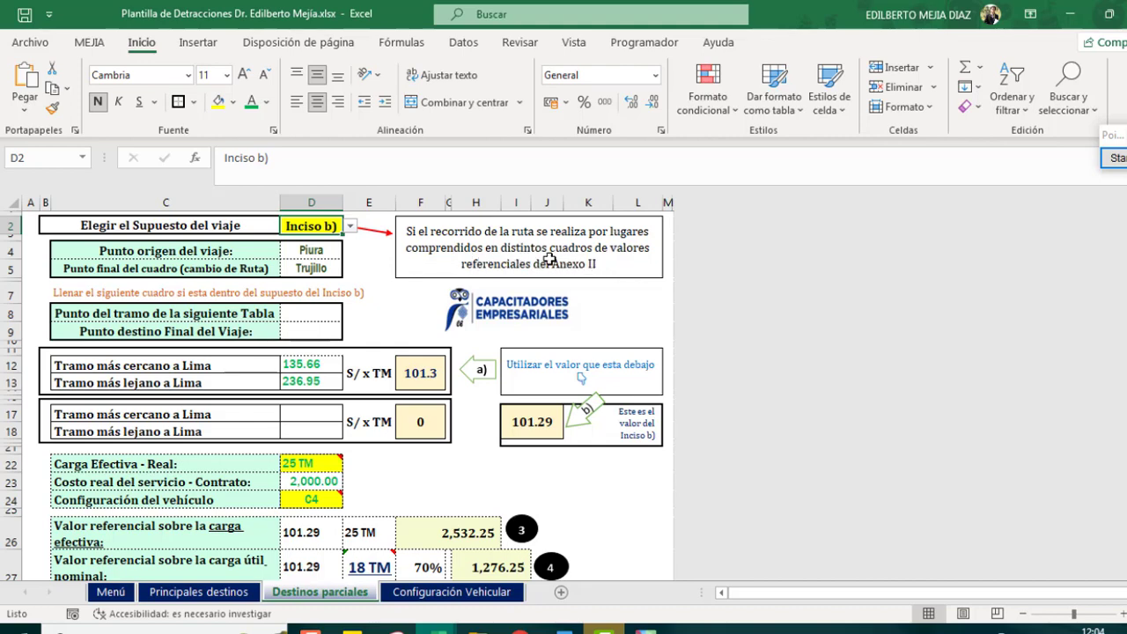
left_click(314, 251)
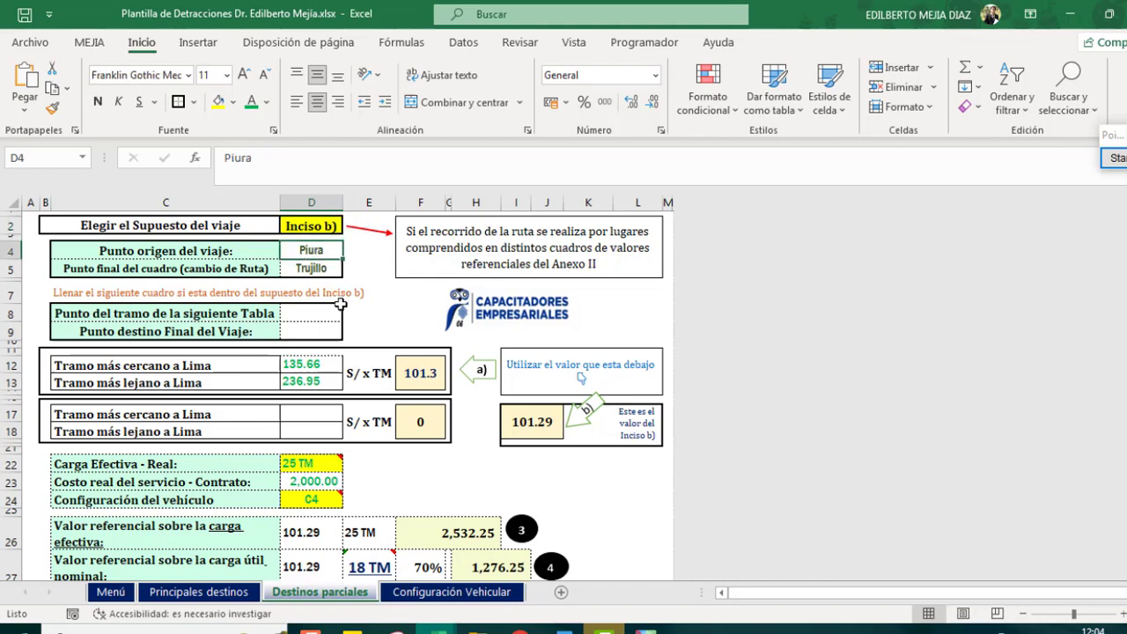
left_click(311, 269)
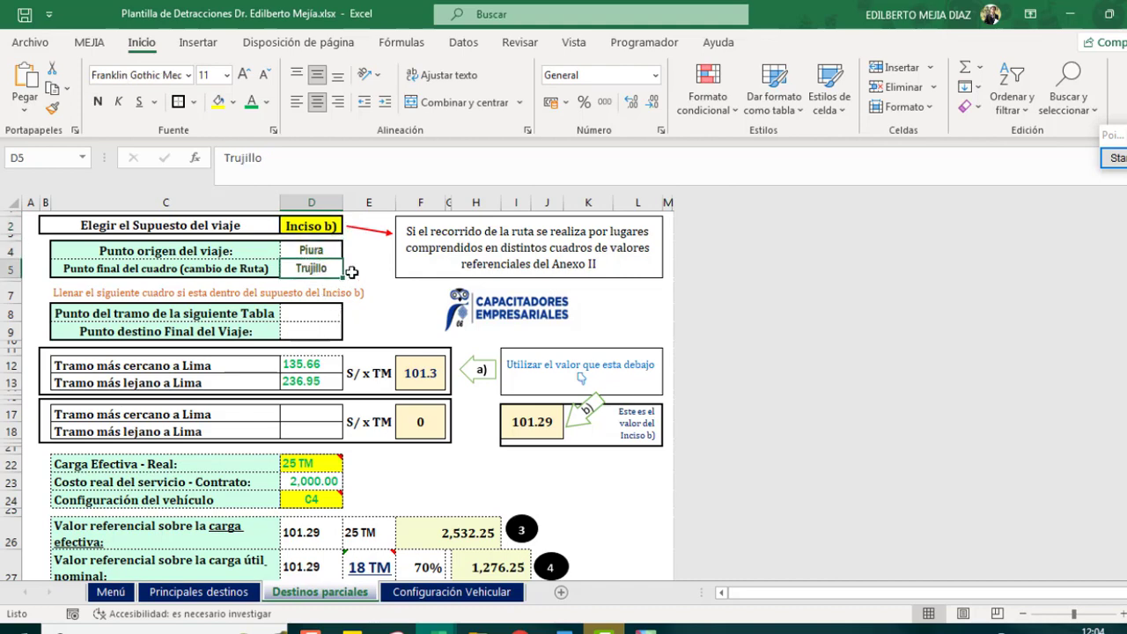
type("Lambayeque")
key("Return")
Link D8 to the Lambayeque cell with a formula and enter Tarapoto in D9
left_click(311, 314)
type("+")
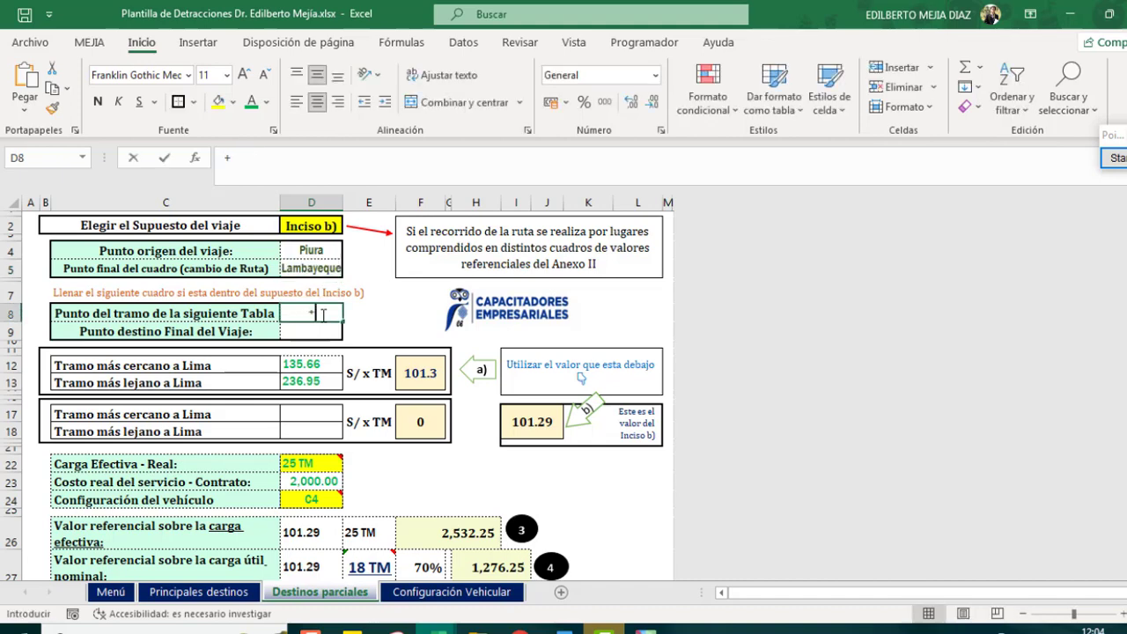
type("=")
left_click(310, 269)
key("Return")
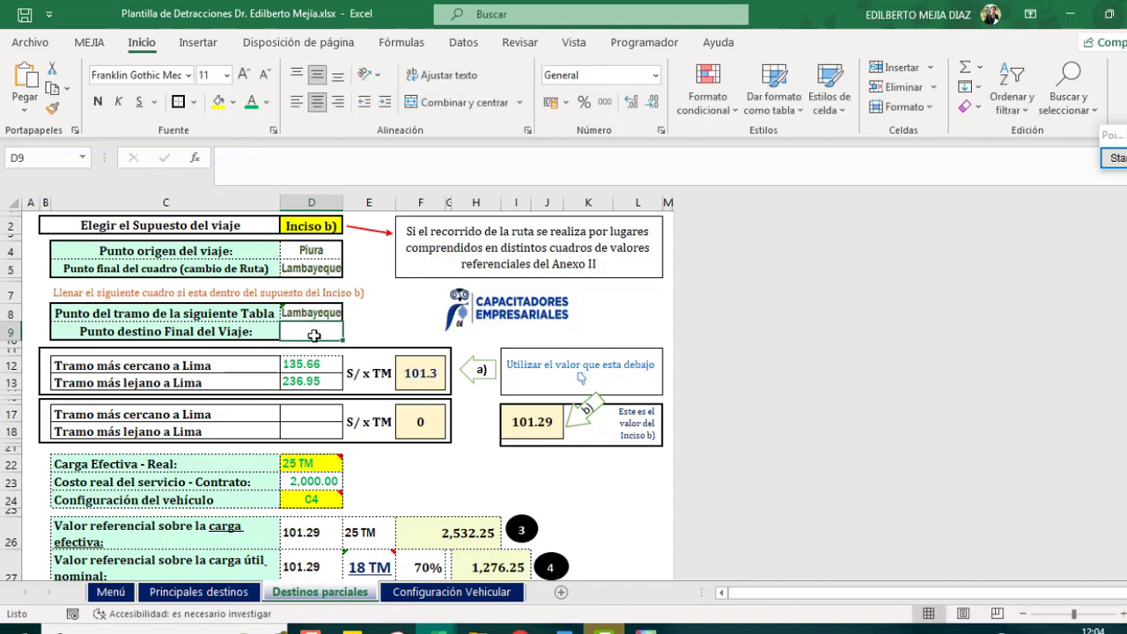
type("Tarapot")
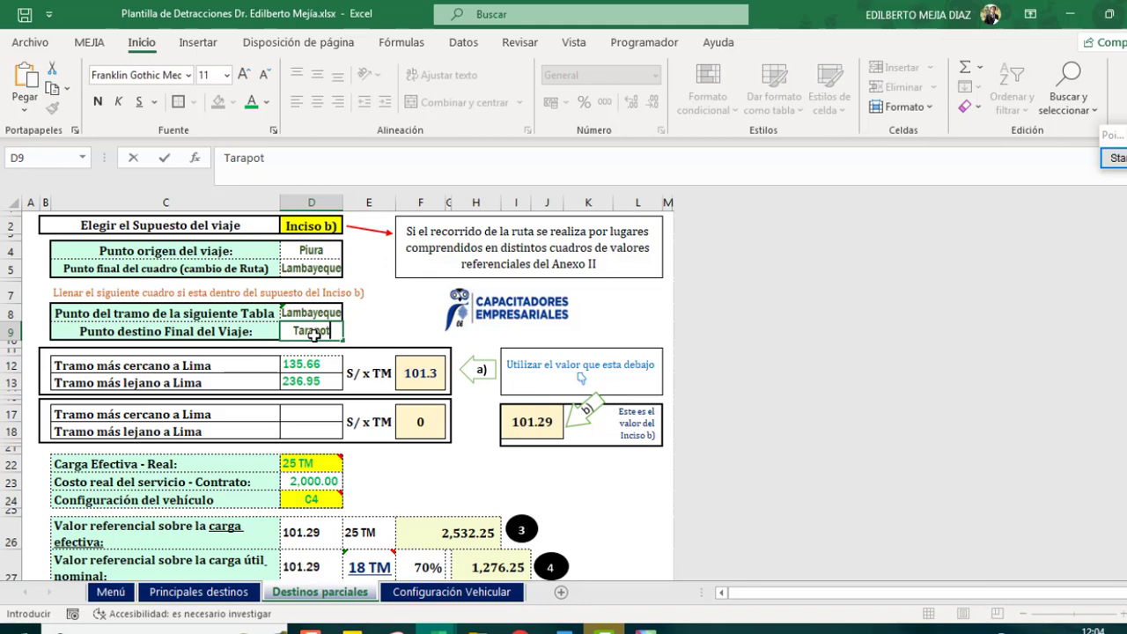
type("o")
key("Tab")
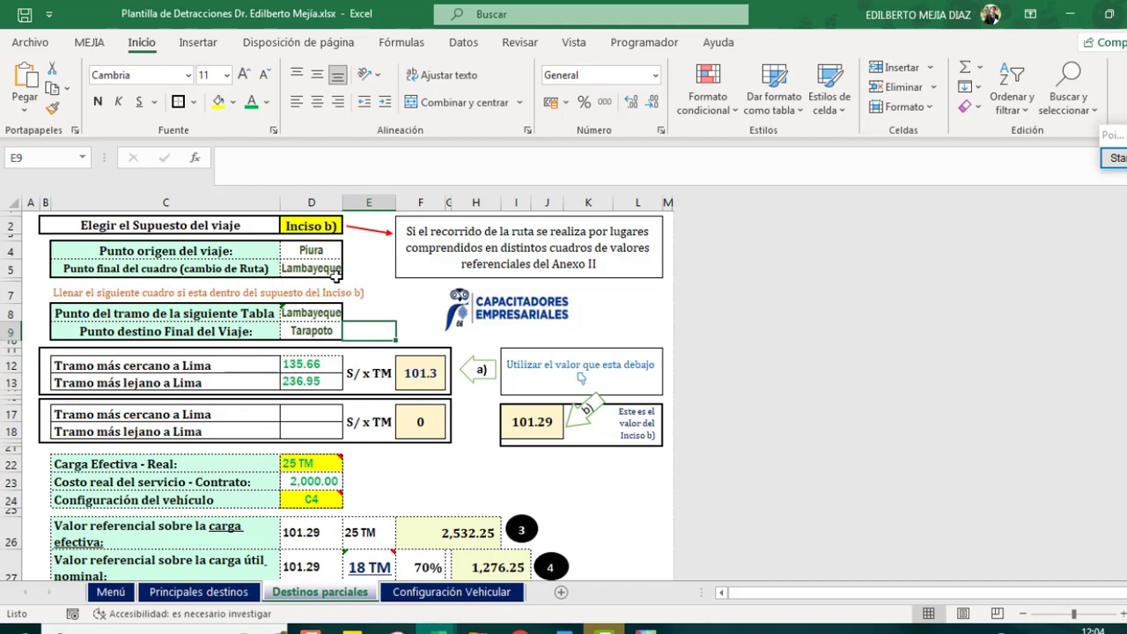
Delete the nearest and farthest-from-Lima rates in D12:D13 so the first table gives 0 S/ x TM
left_click_drag(90, 314, 308, 334)
left_click(381, 323)
left_click_drag(88, 366, 309, 383)
key("Delete")
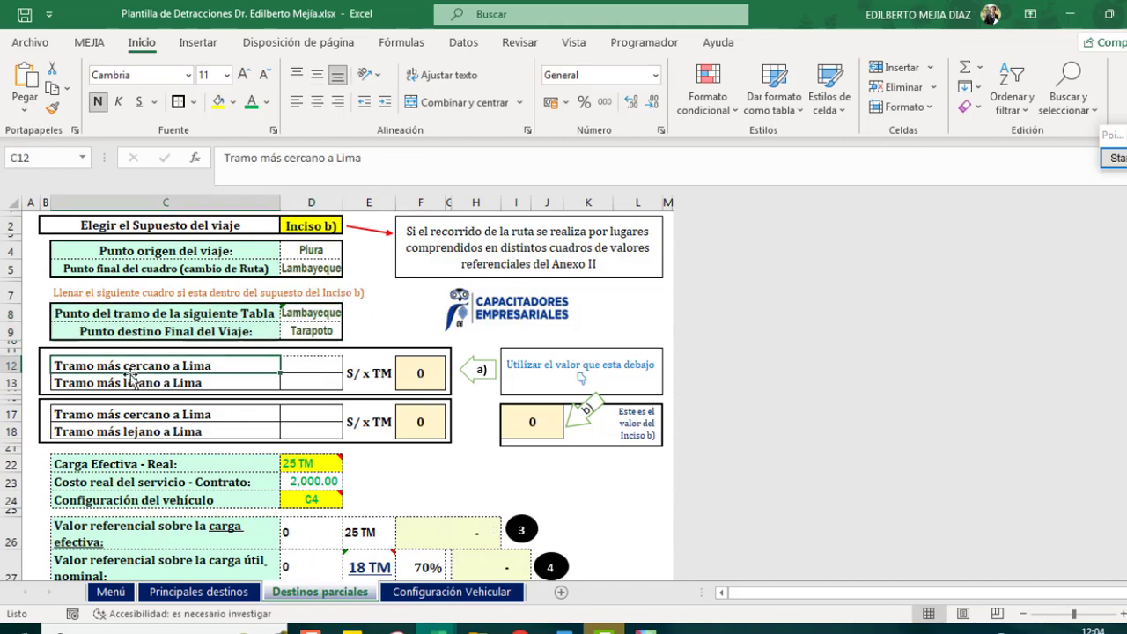
left_click_drag(228, 374, 306, 374)
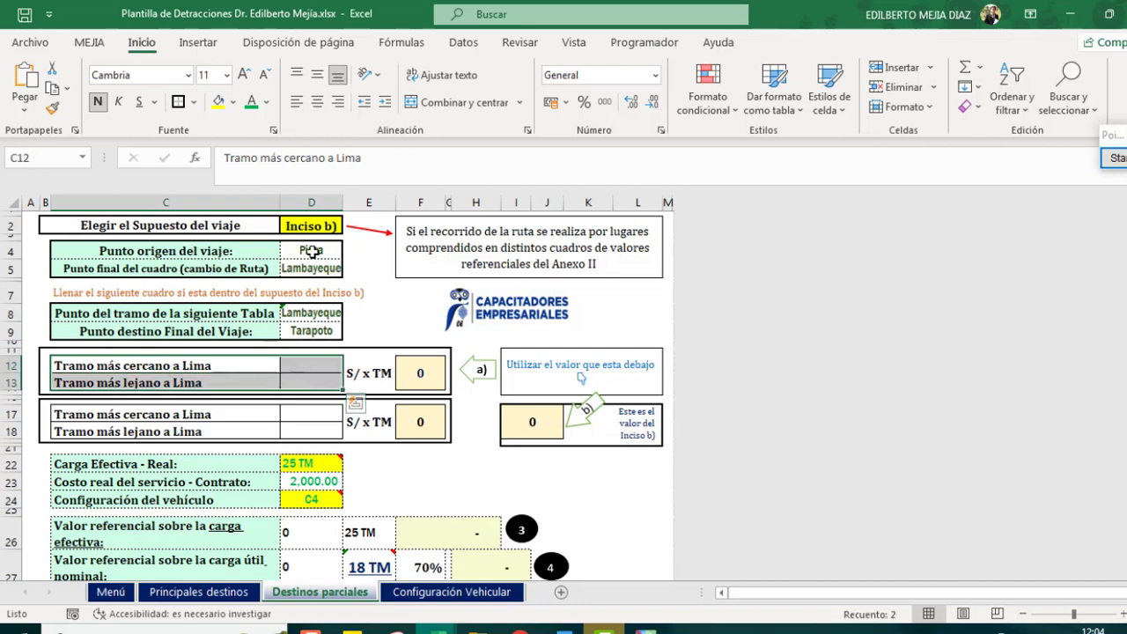
left_click_drag(128, 413, 204, 427)
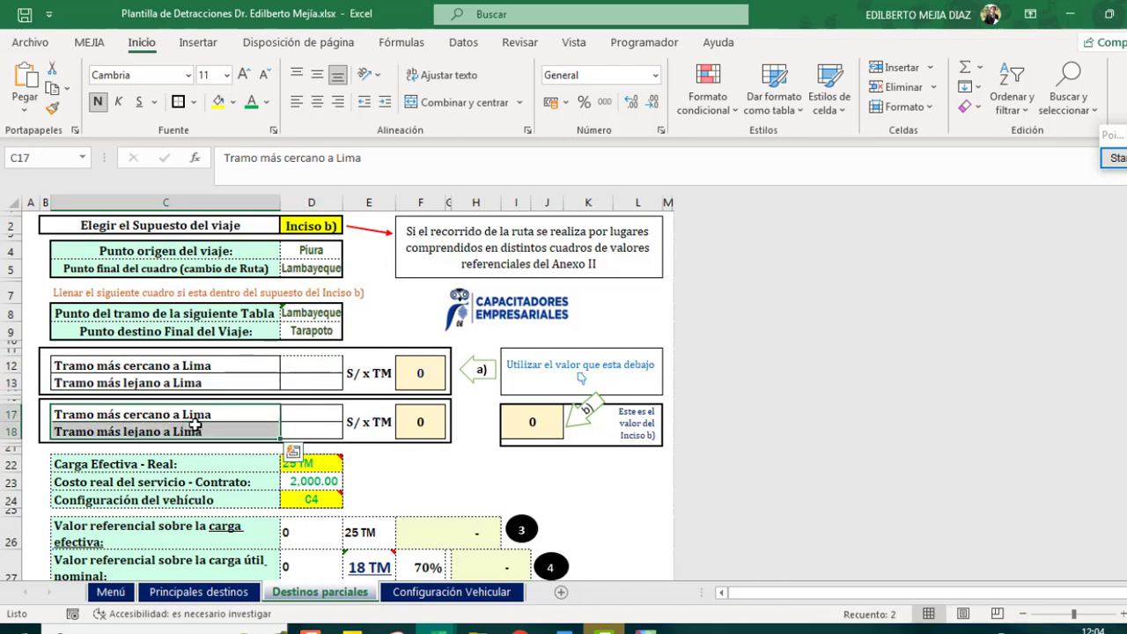
left_click(421, 464)
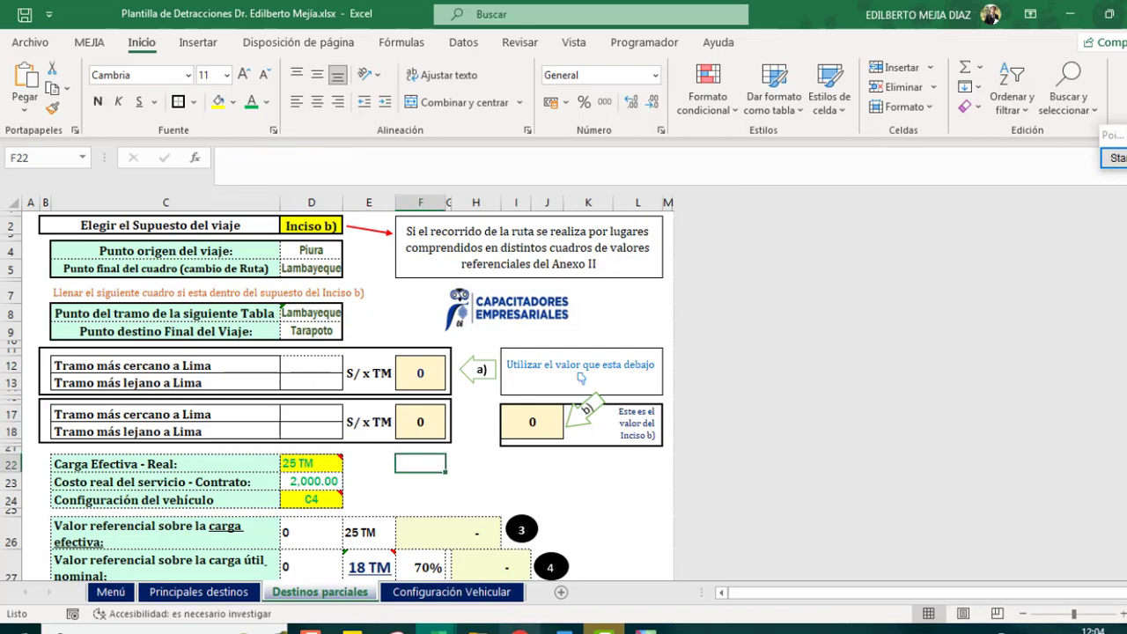
Return to the decree PDF and scroll to page 6's Anexo II Lima–Aguas Verdes table
mouse_move(520, 629)
left_click(545, 573)
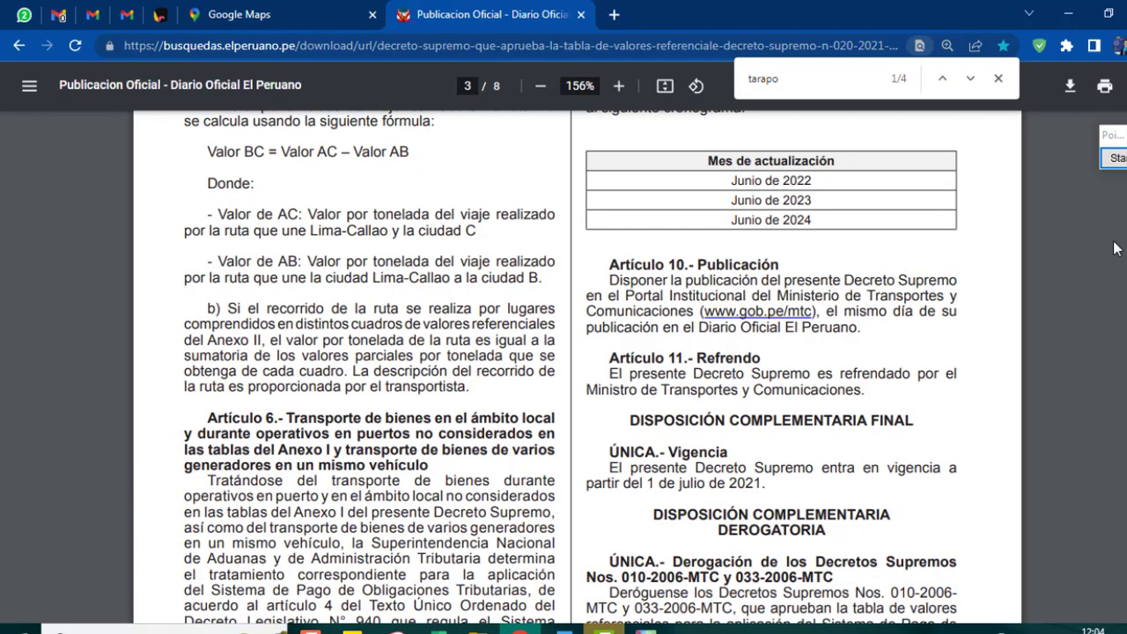
scroll(972, 427, "down", 20)
scroll(973, 427, "down", 10)
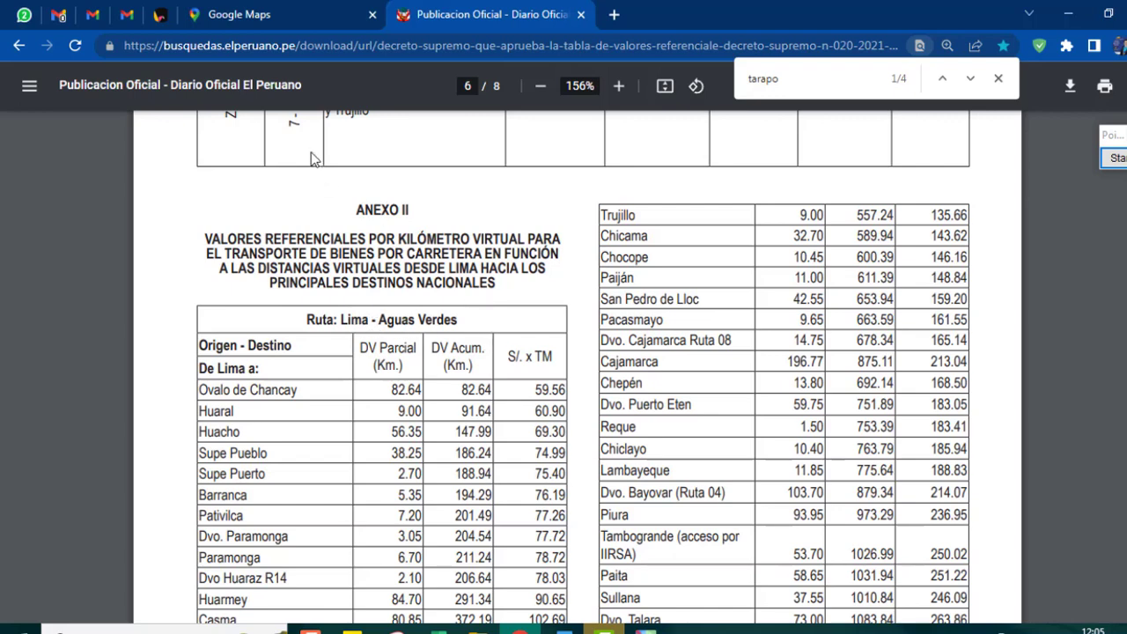
On Google Maps, mark Lima, Piura and Chiclayo in red and draw route arrows from Lima to each
left_click(262, 14)
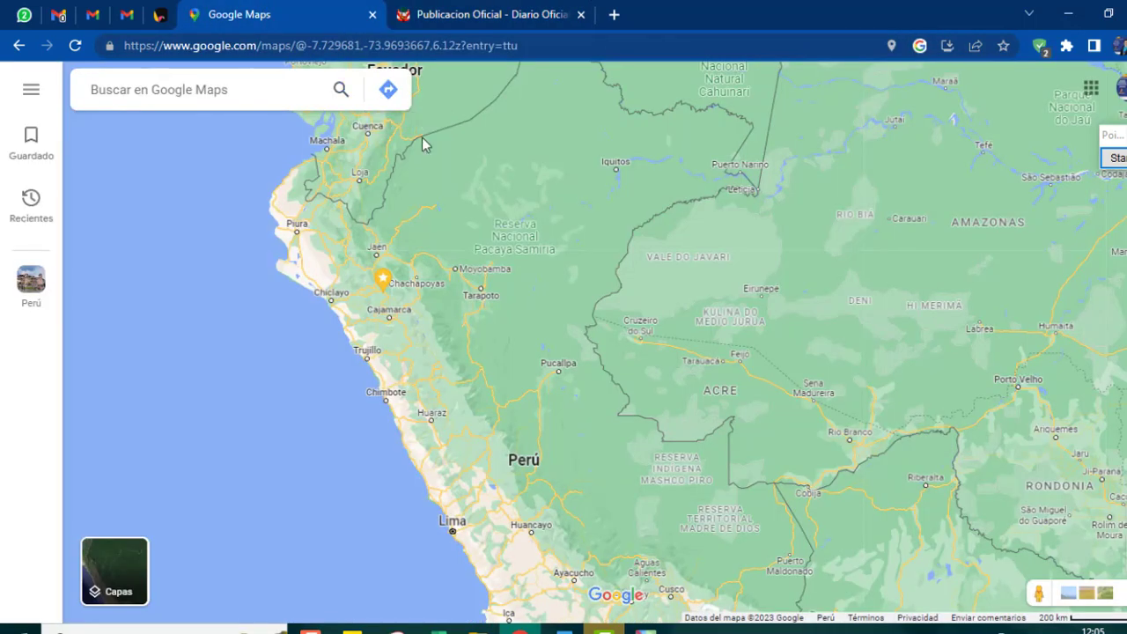
left_click(1111, 157)
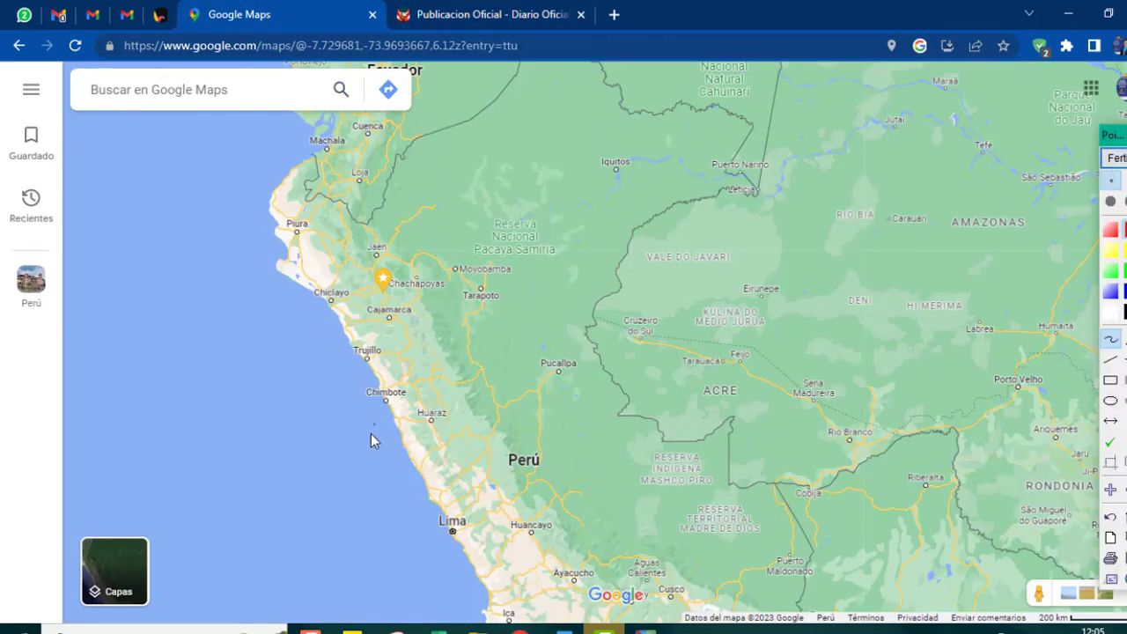
mouse_move(446, 513)
left_mouse_down()
mouse_move(473, 521)
mouse_move(442, 517)
left_mouse_up()
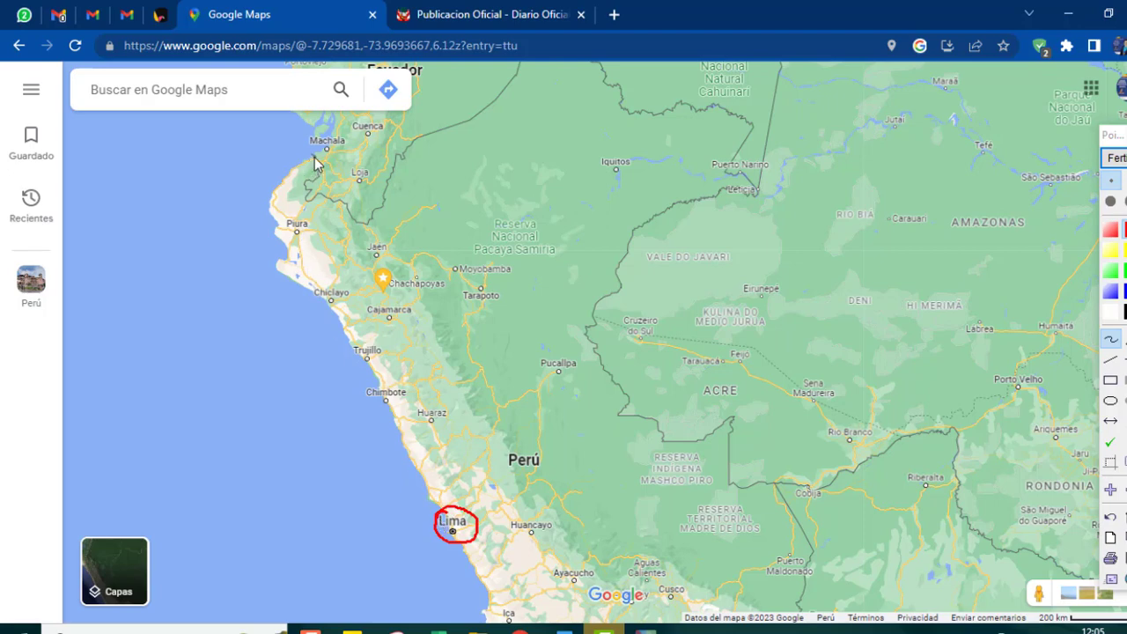
left_click_drag(314, 163, 313, 165)
left_click_drag(285, 213, 282, 212)
left_click_drag(318, 288, 315, 287)
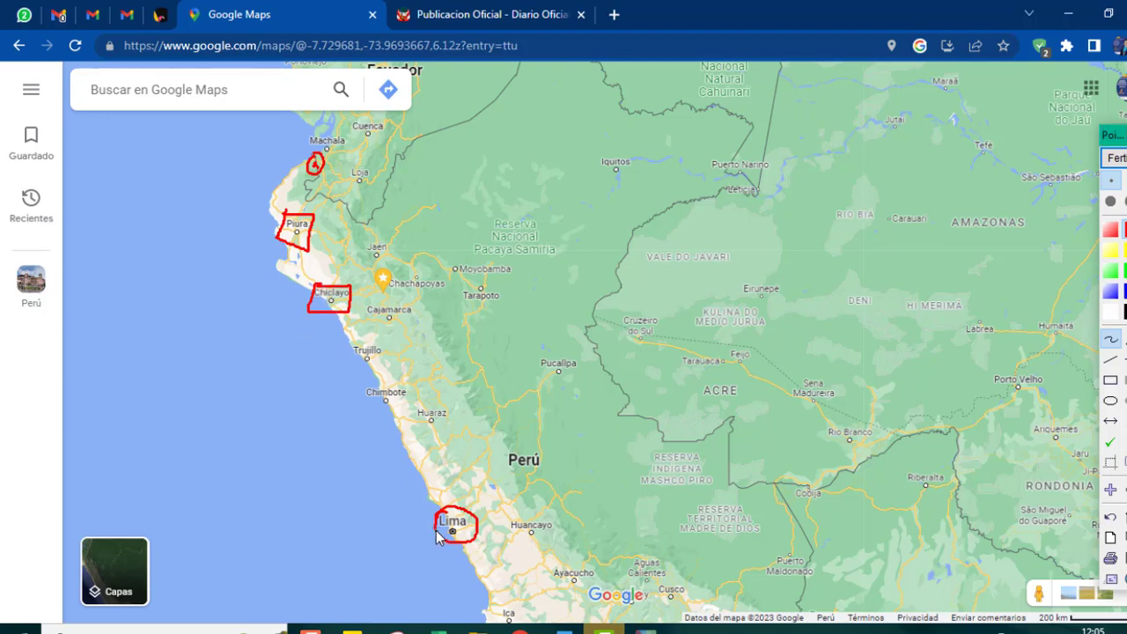
left_click_drag(437, 534, 289, 311)
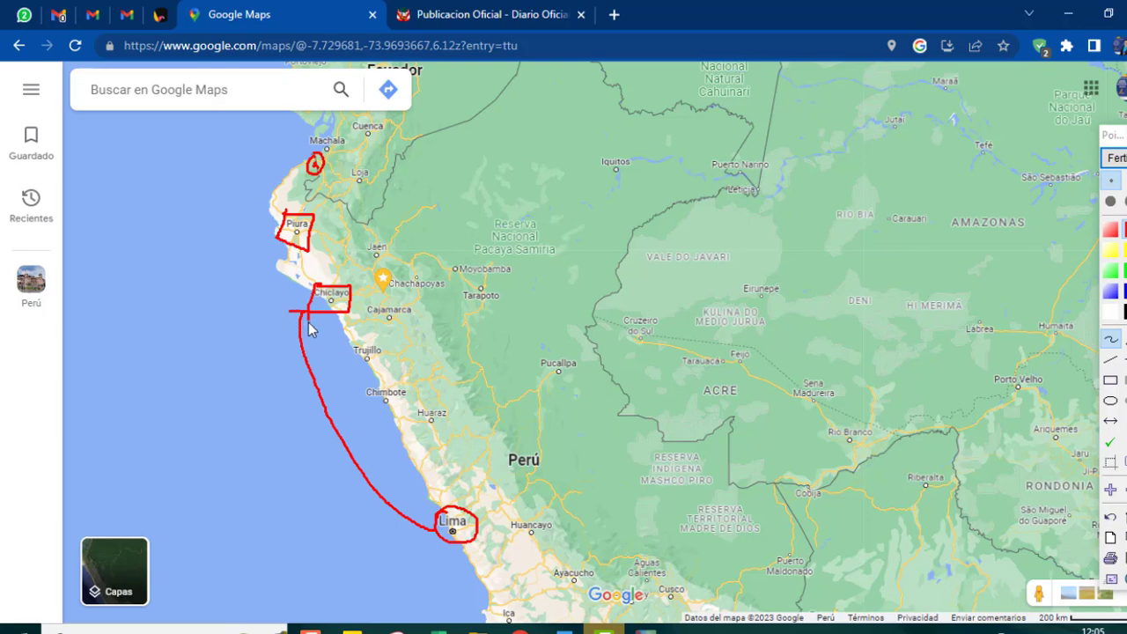
mouse_move(441, 548)
left_mouse_down()
mouse_move(254, 236)
mouse_move(271, 243)
left_mouse_up()
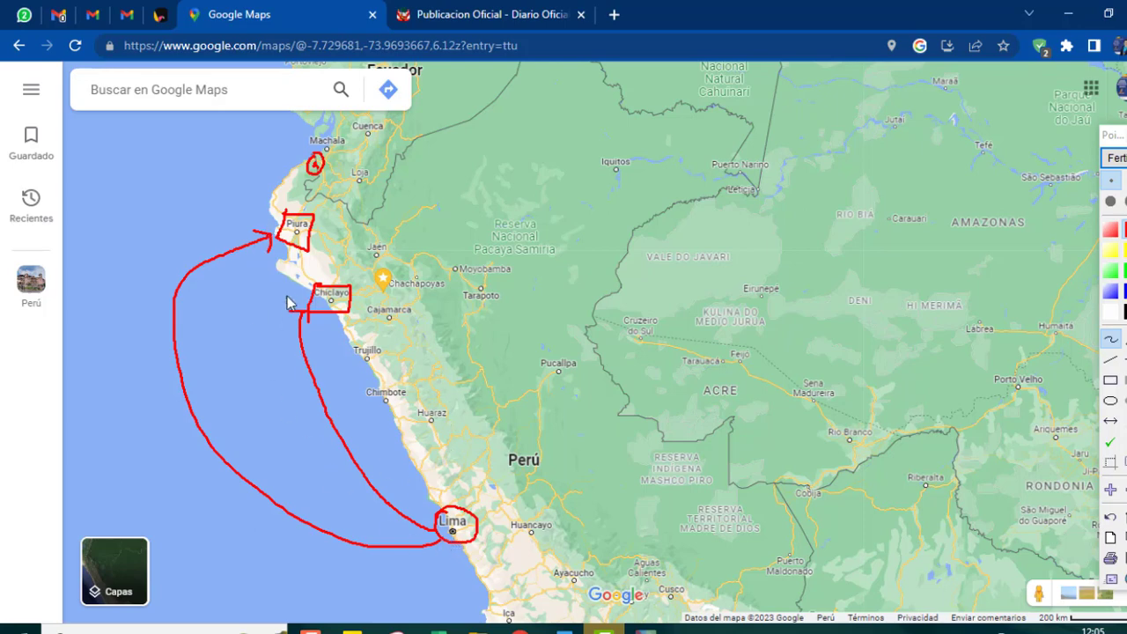
left_click(509, 16)
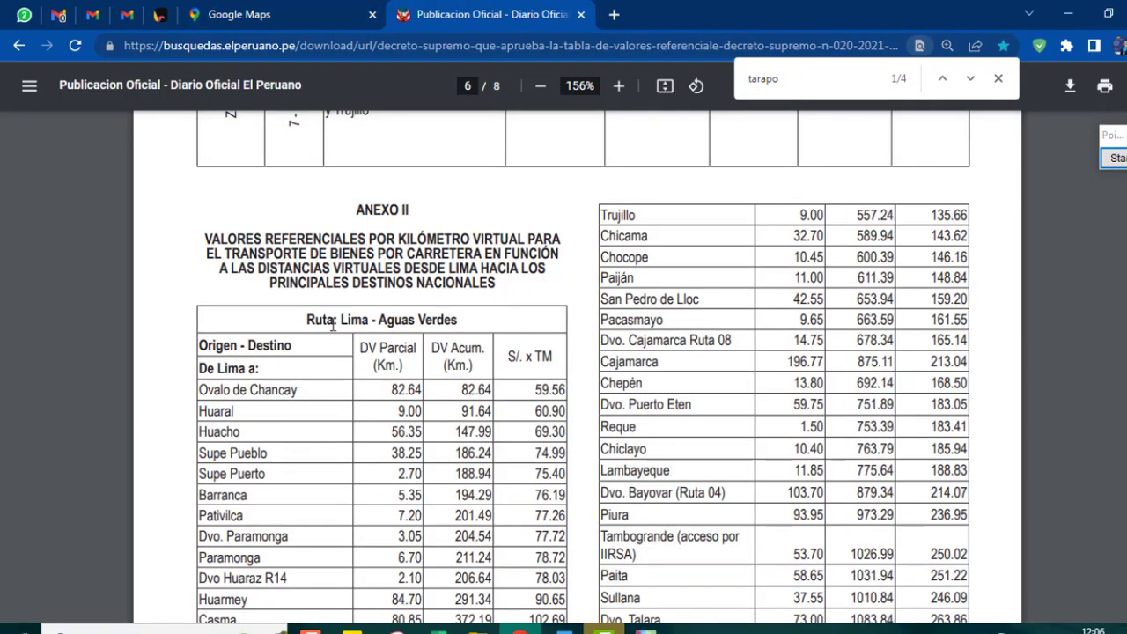
In the Anexo II Lima–Aguas Verdes table, locate the Lambayeque row and select its 188.83 rate
left_click_drag(201, 368, 259, 368)
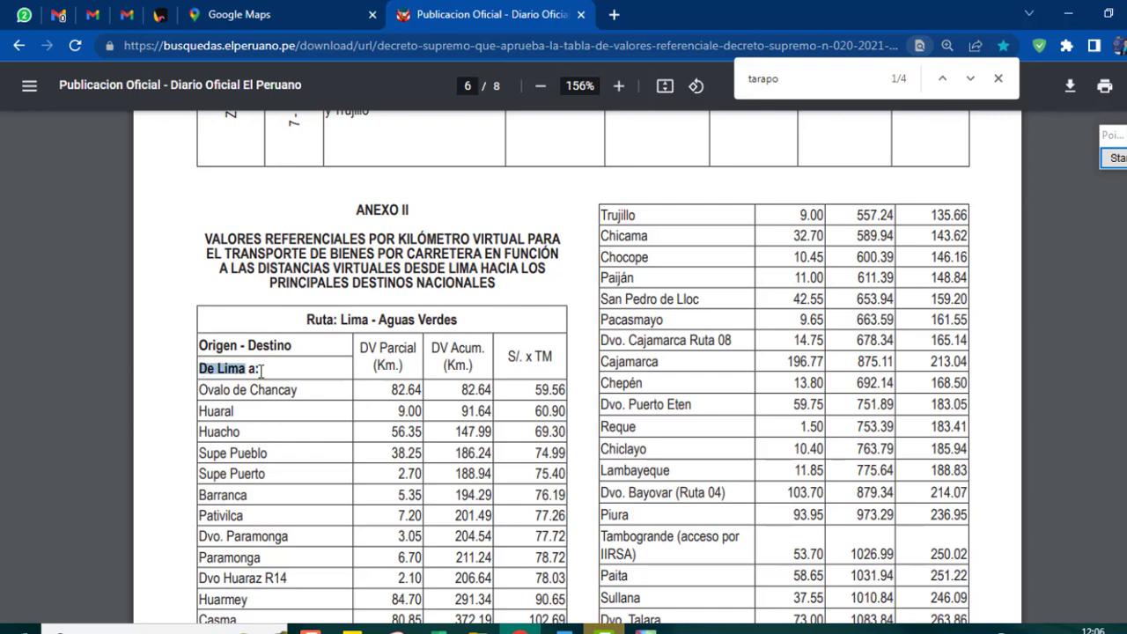
double_click(624, 449)
left_click(273, 181)
key("Escape")
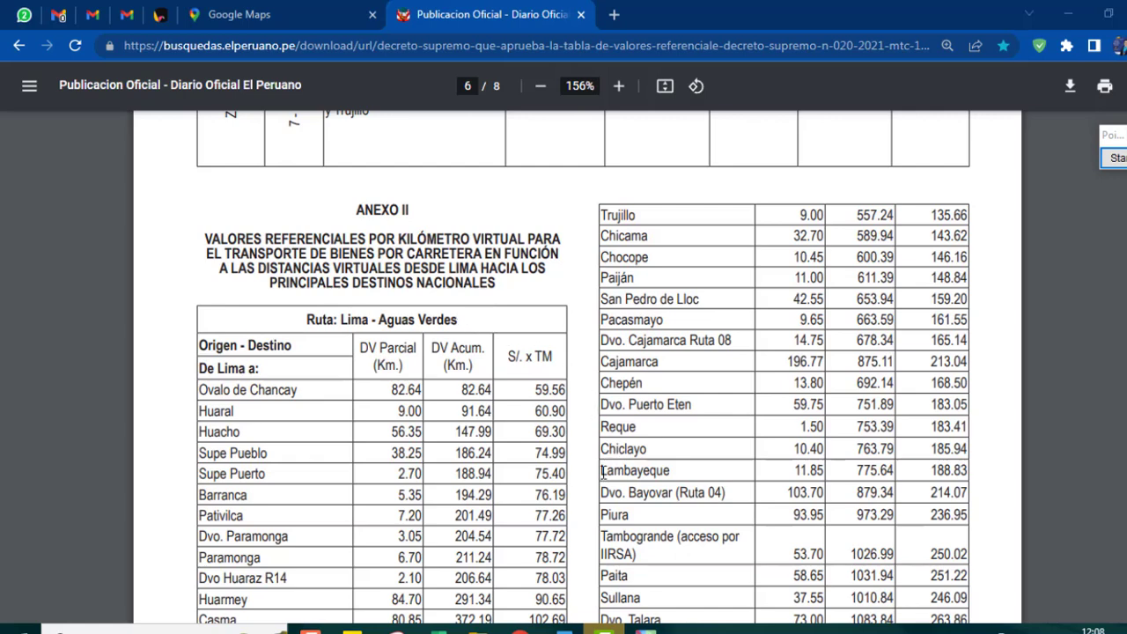
mouse_move(602, 472)
left_mouse_down()
mouse_move(689, 477)
mouse_move(671, 471)
left_mouse_up()
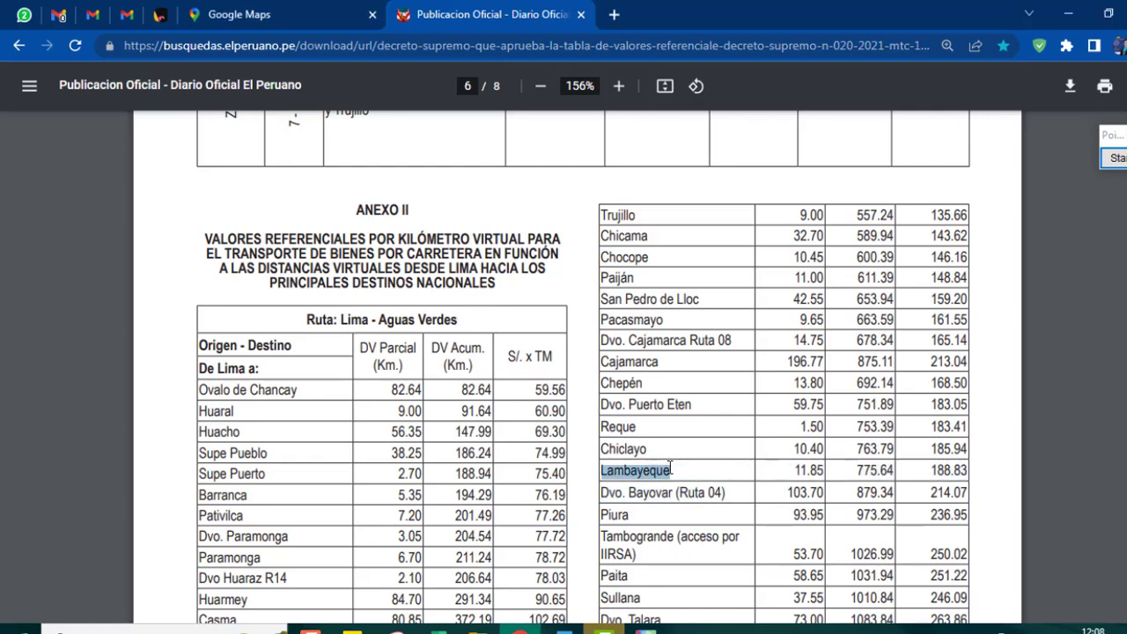
left_click_drag(931, 471, 965, 471)
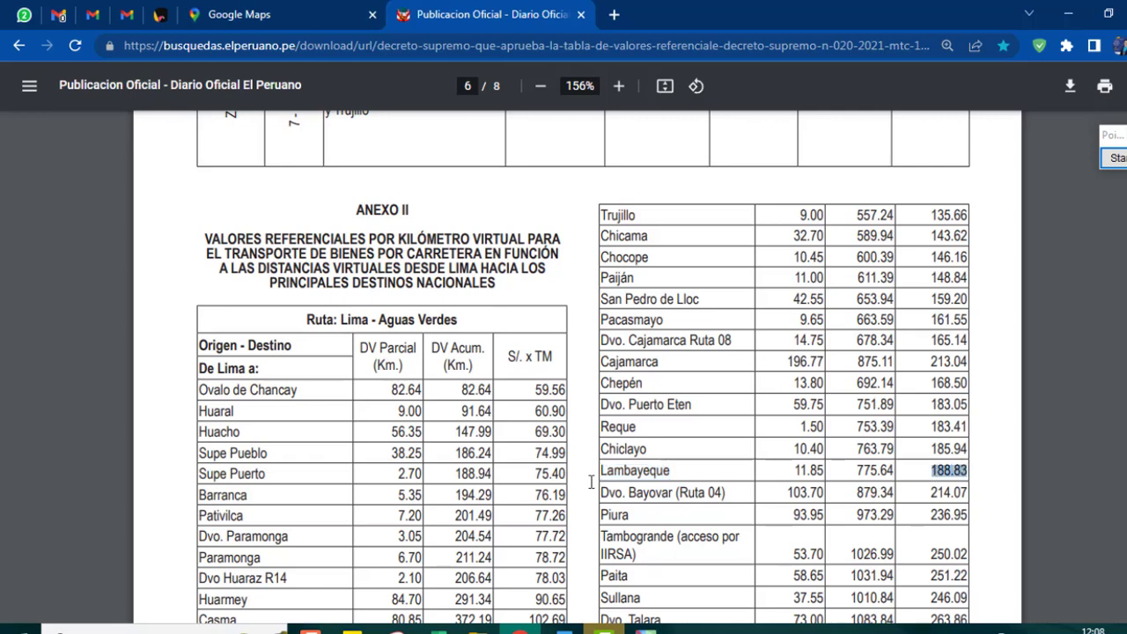
Enter 188.83 as the nearest-to-Lima rate in D12
mouse_move(441, 623)
left_click(484, 592)
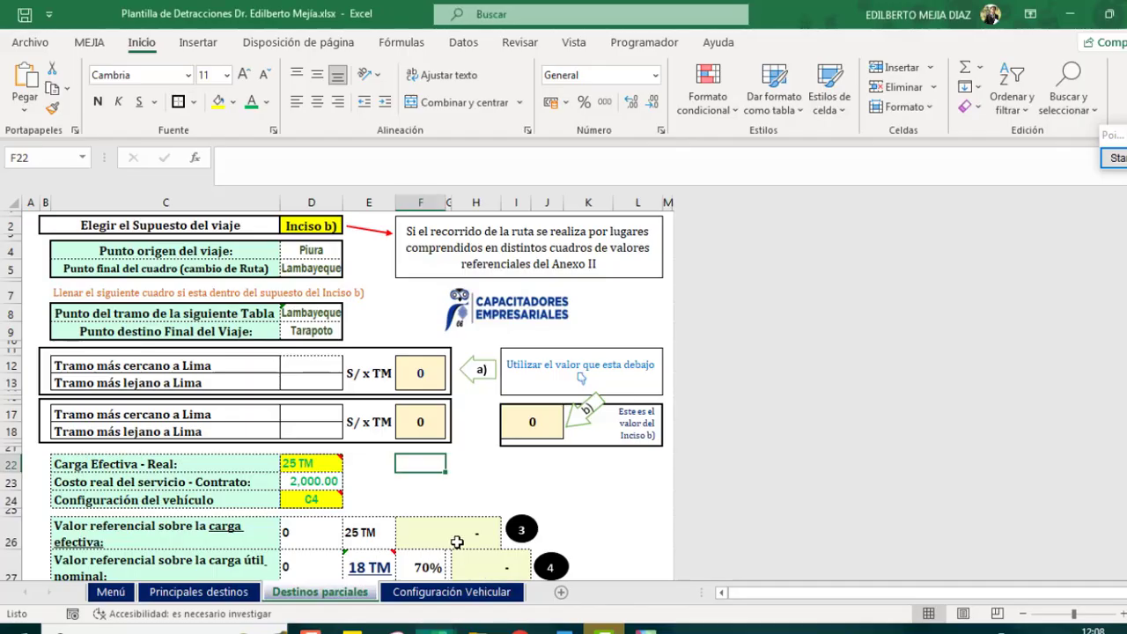
left_click(314, 384)
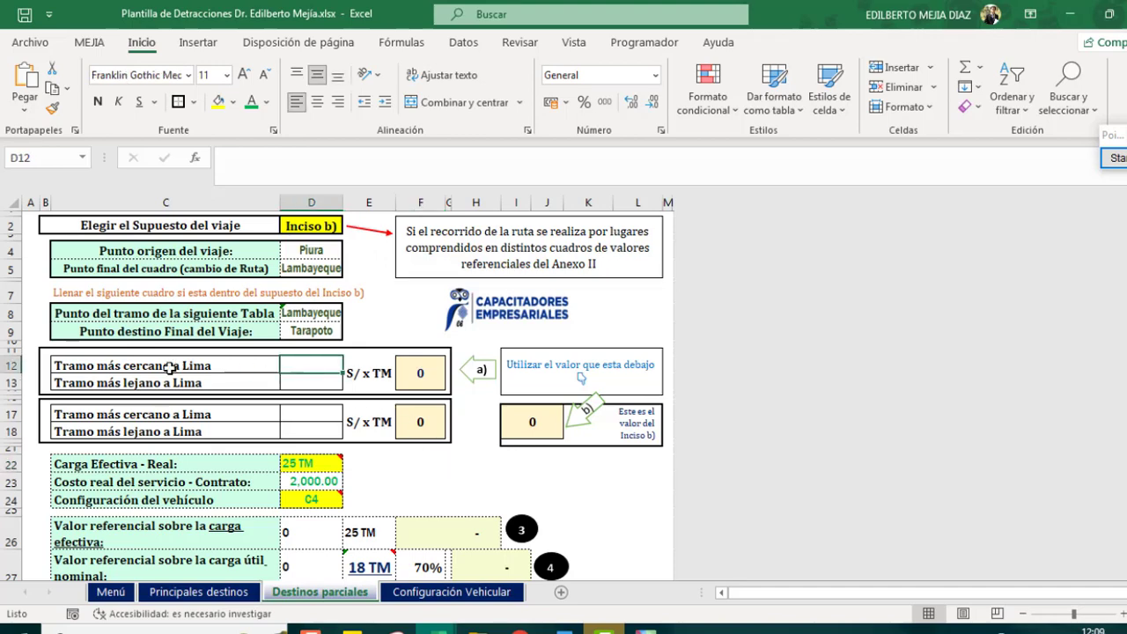
left_click(267, 164)
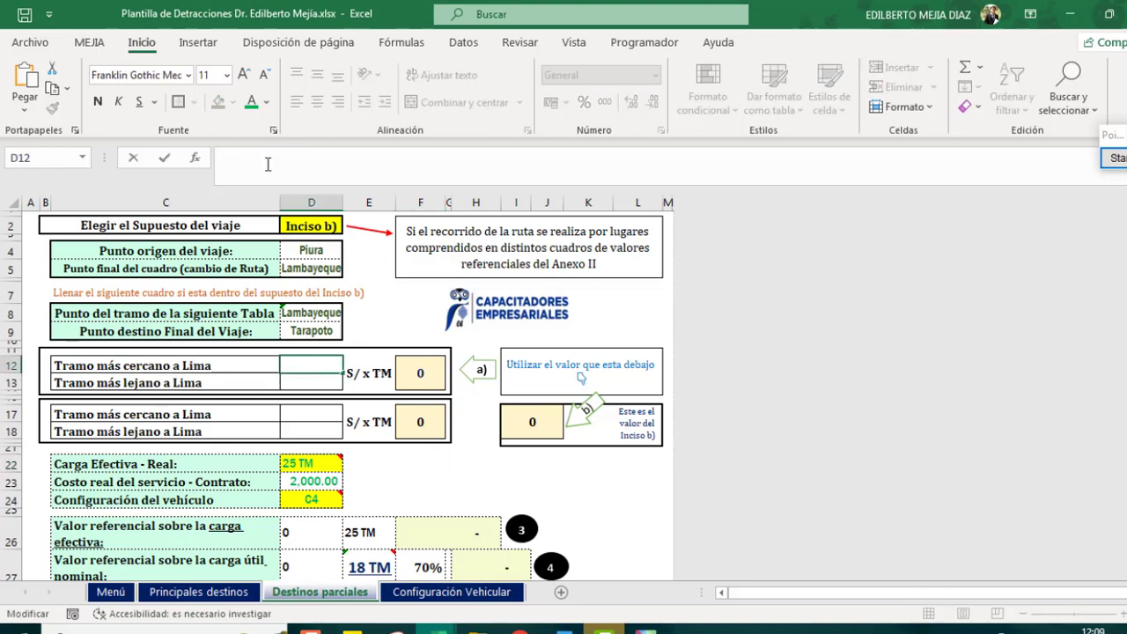
type("188.83")
left_click(371, 329)
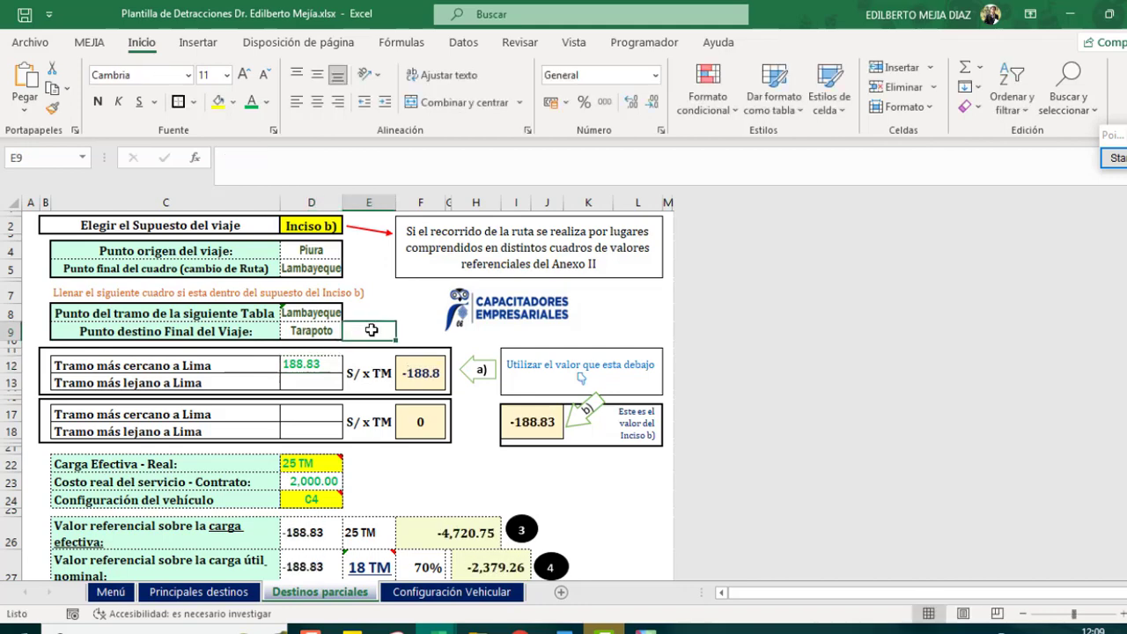
Copy Piura's 236.95 from the decree table and paste it into D13
left_click(308, 378)
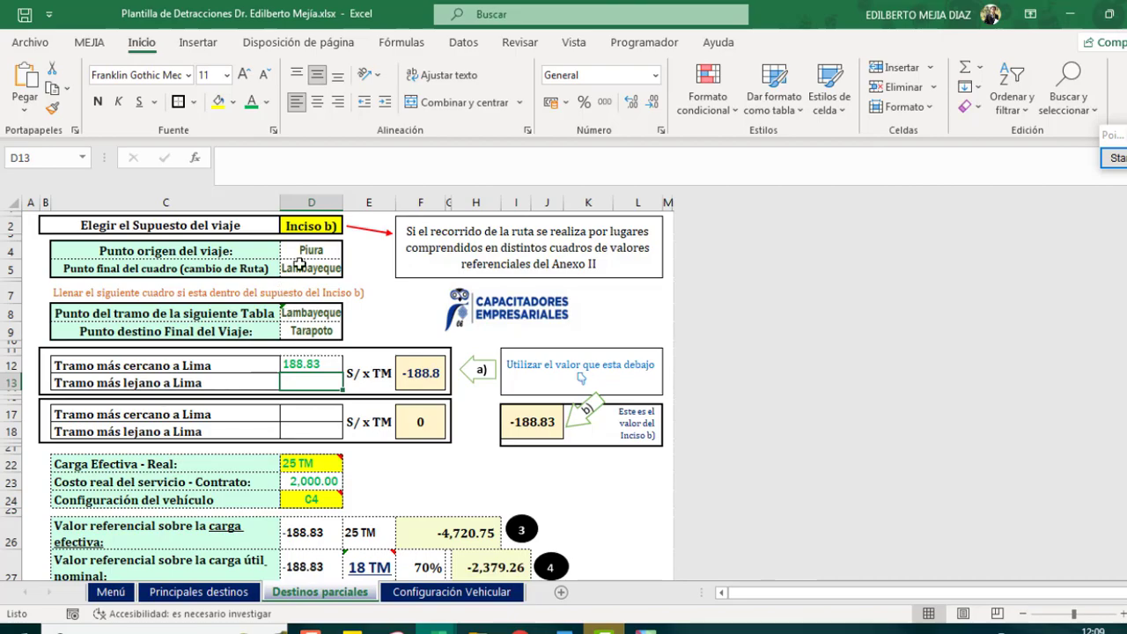
key("alt+Tab")
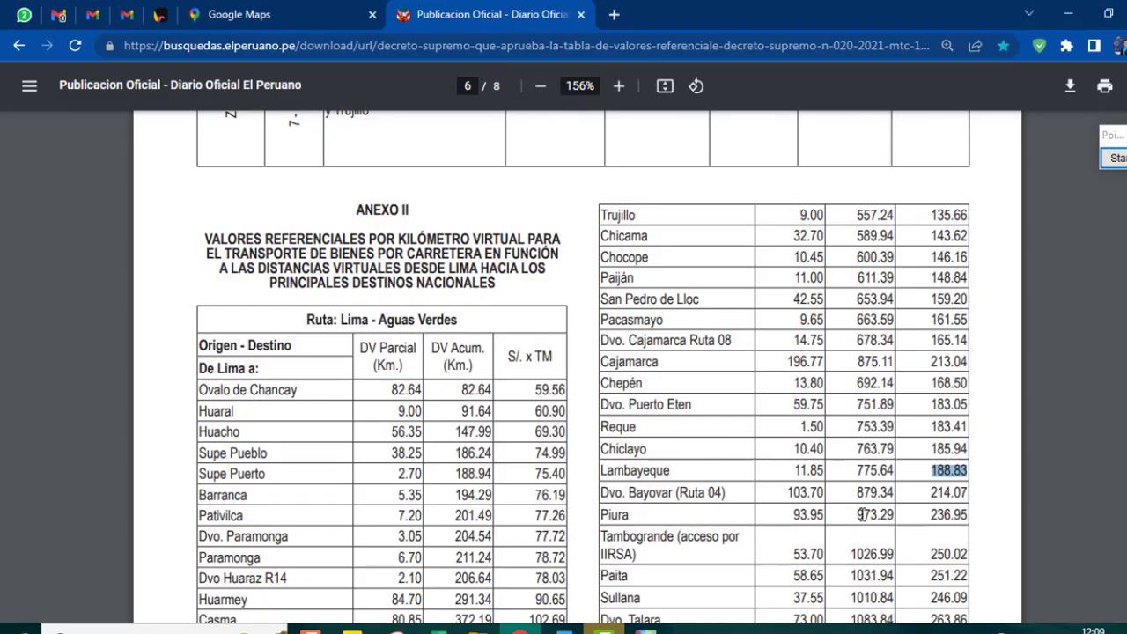
left_click_drag(931, 514, 969, 519)
key("ctrl+c")
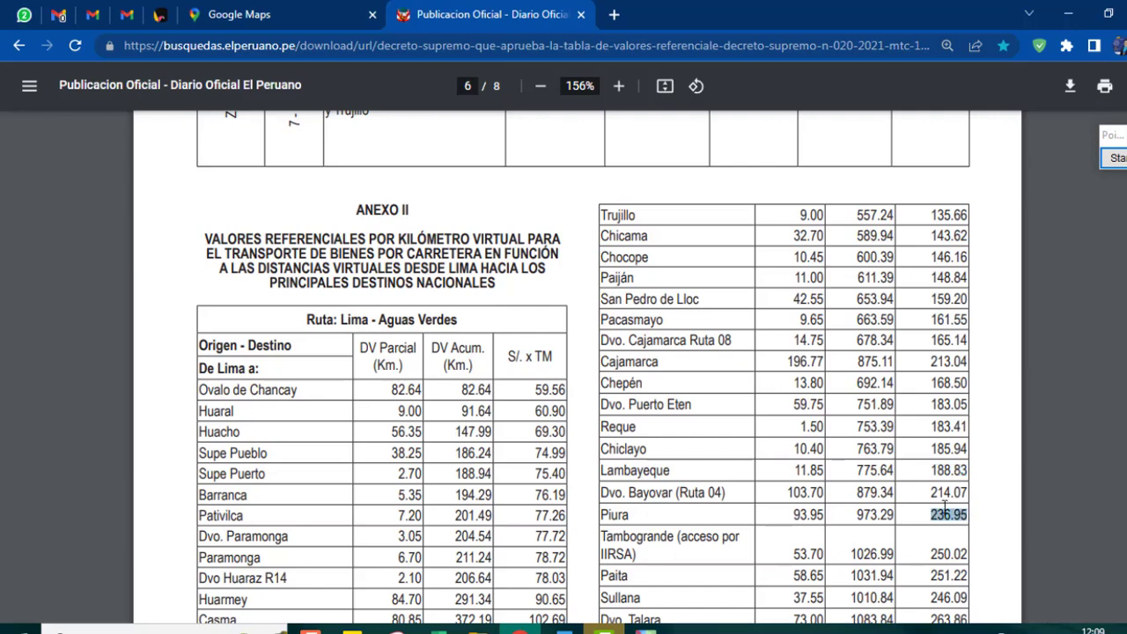
key("alt+Tab")
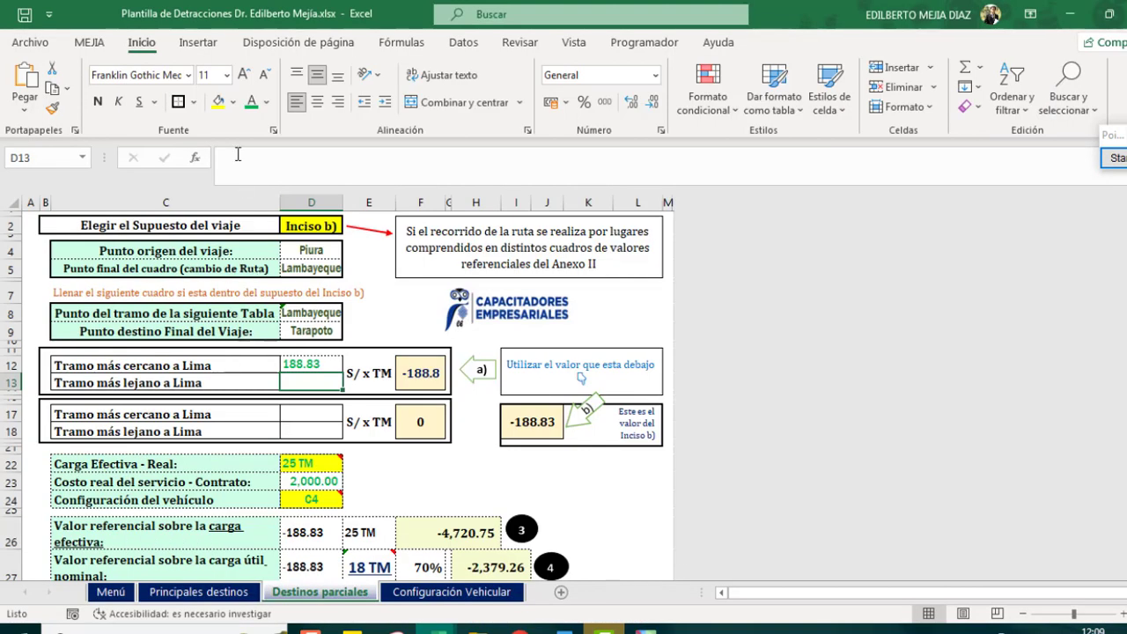
left_click(249, 163)
key("ctrl+v")
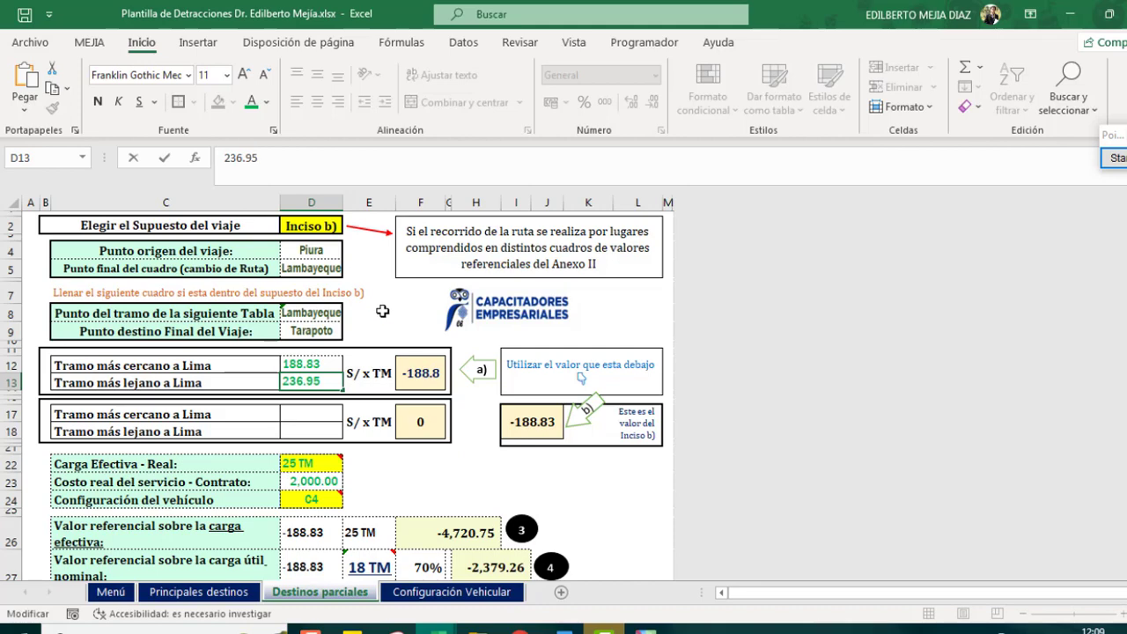
left_click(171, 370)
Review the origin and segment entries and D8's =+D5 formula pointing to Lambayeque
left_click_drag(132, 250, 319, 271)
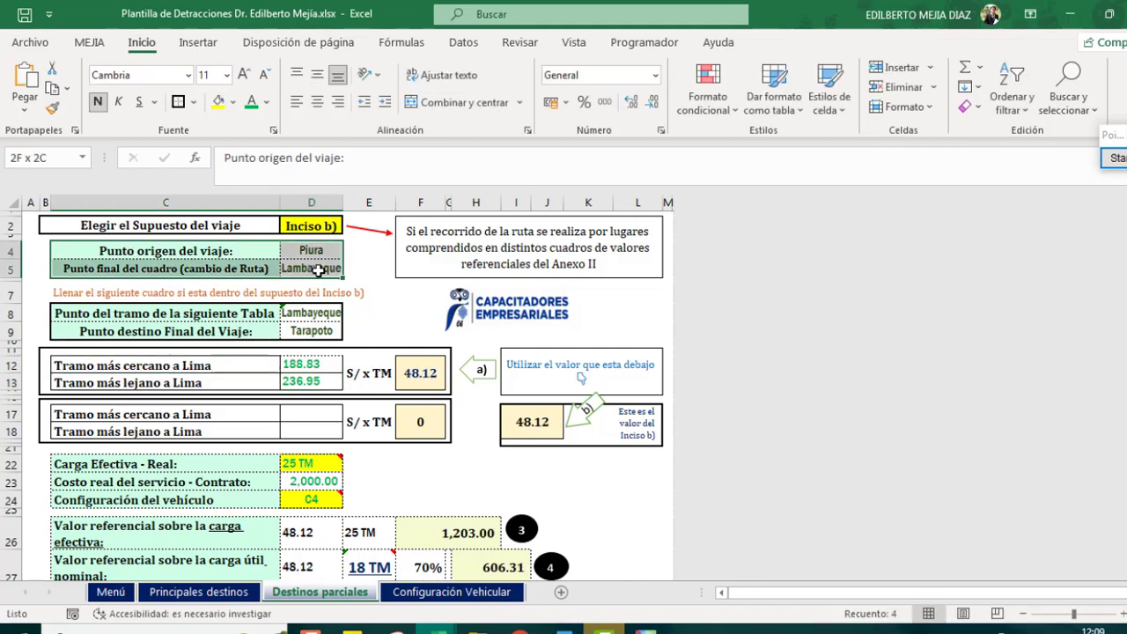
left_click_drag(132, 313, 313, 331)
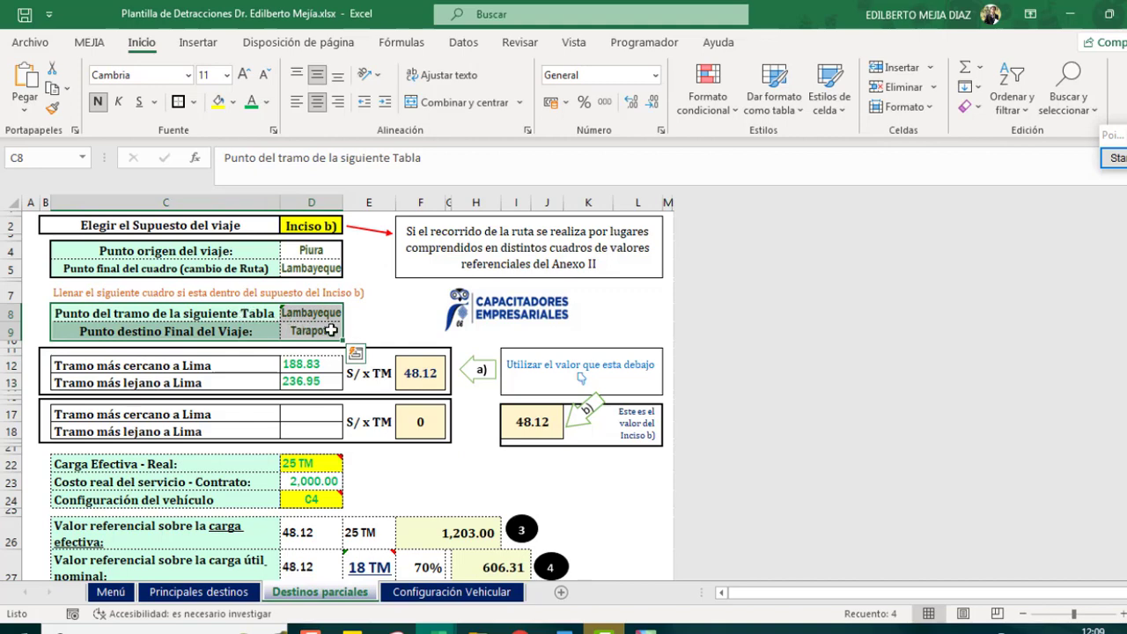
left_click(366, 327)
left_click(325, 313)
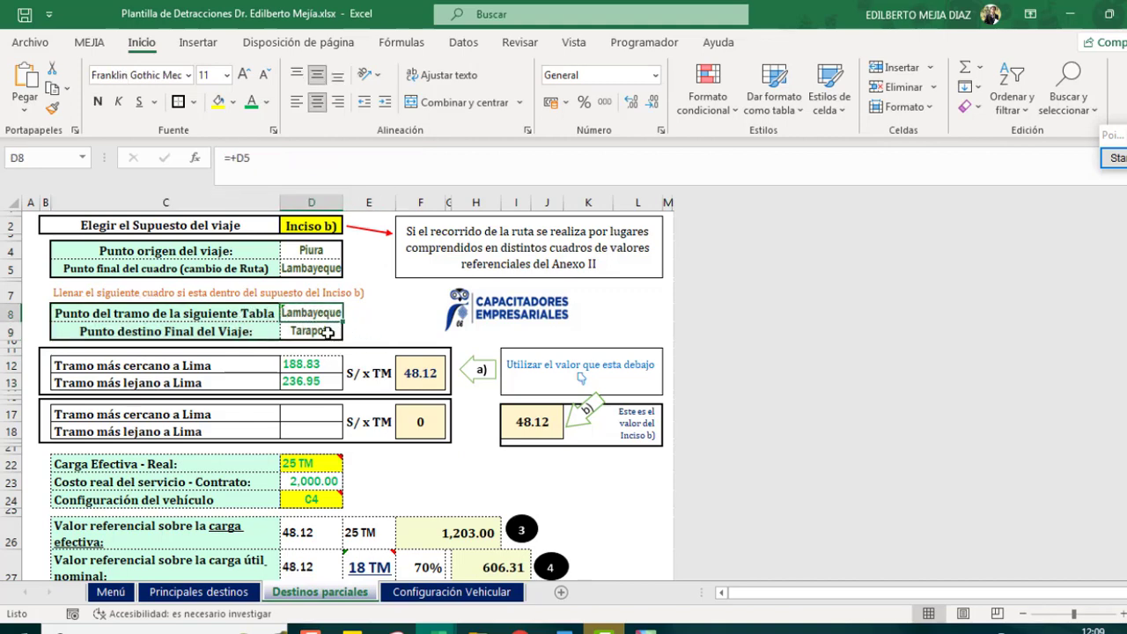
left_click(328, 332)
left_click(319, 316)
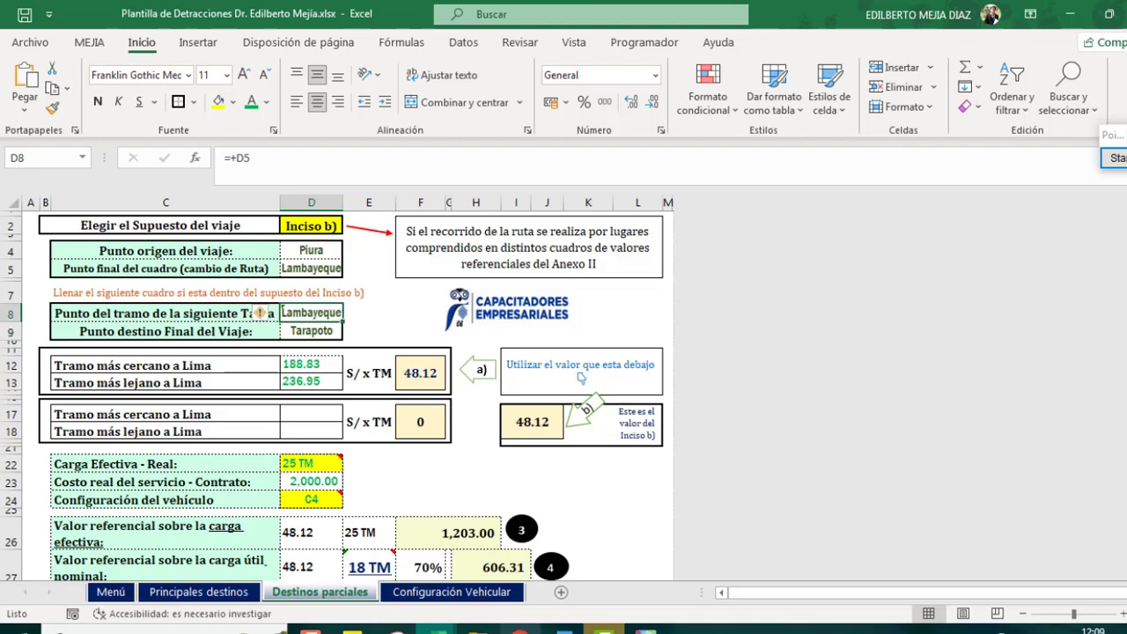
mouse_move(520, 627)
left_click(531, 571)
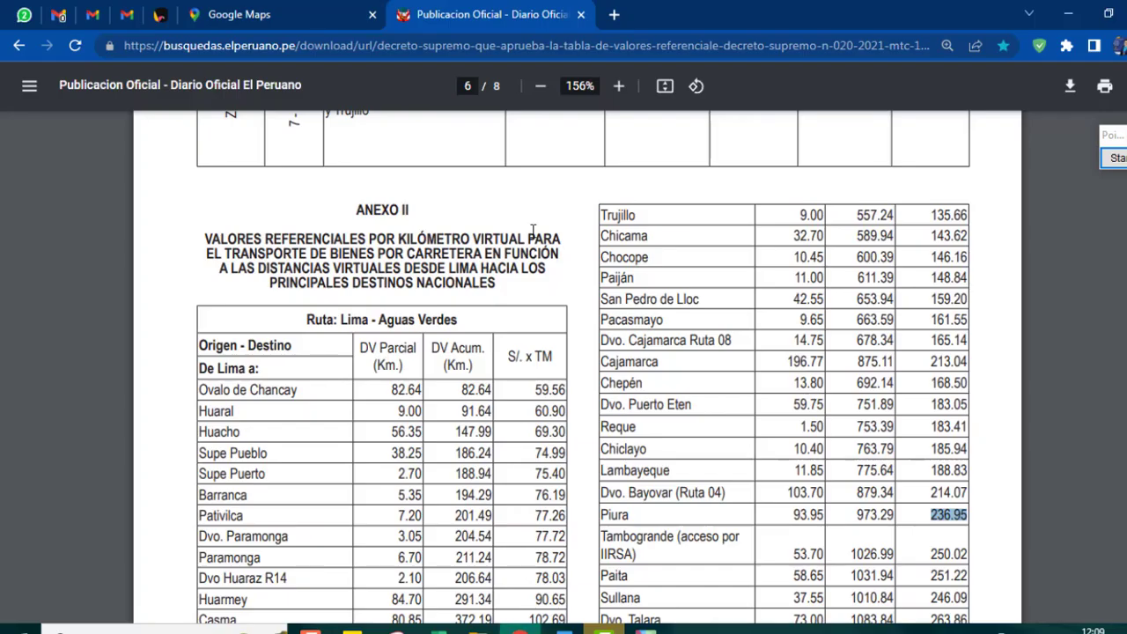
On page 8's Lima–Lambayeque…Tarapoto–Yurimaguas table, highlight the heading and select Lambayeque's 188.83
scroll(533, 230, "down", 15)
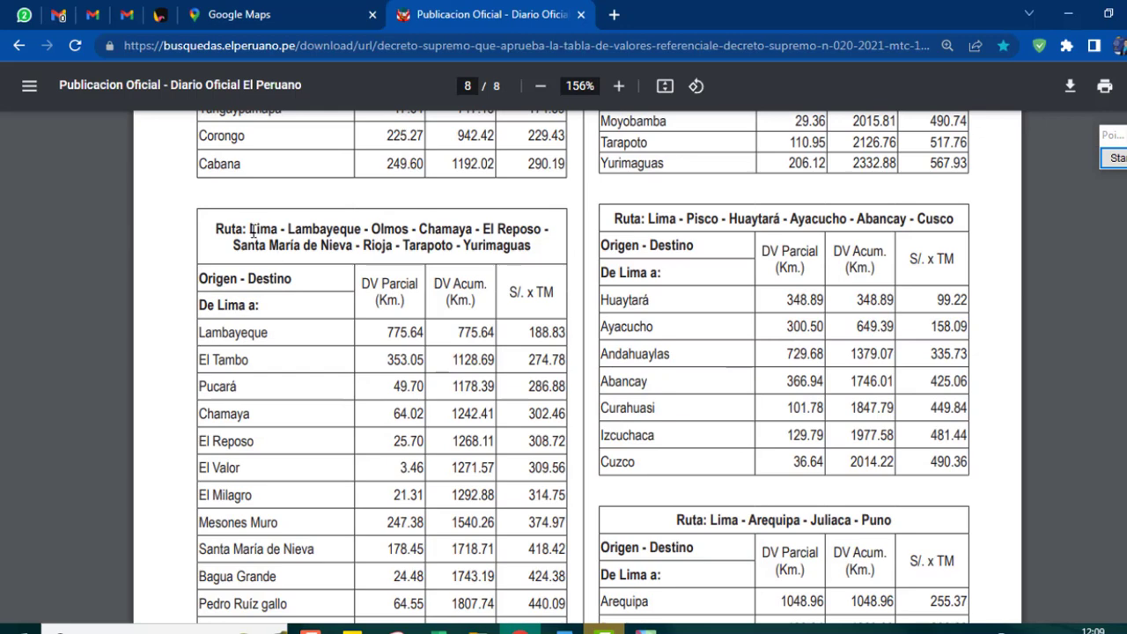
left_click_drag(247, 230, 292, 228)
left_click_drag(464, 245, 531, 246)
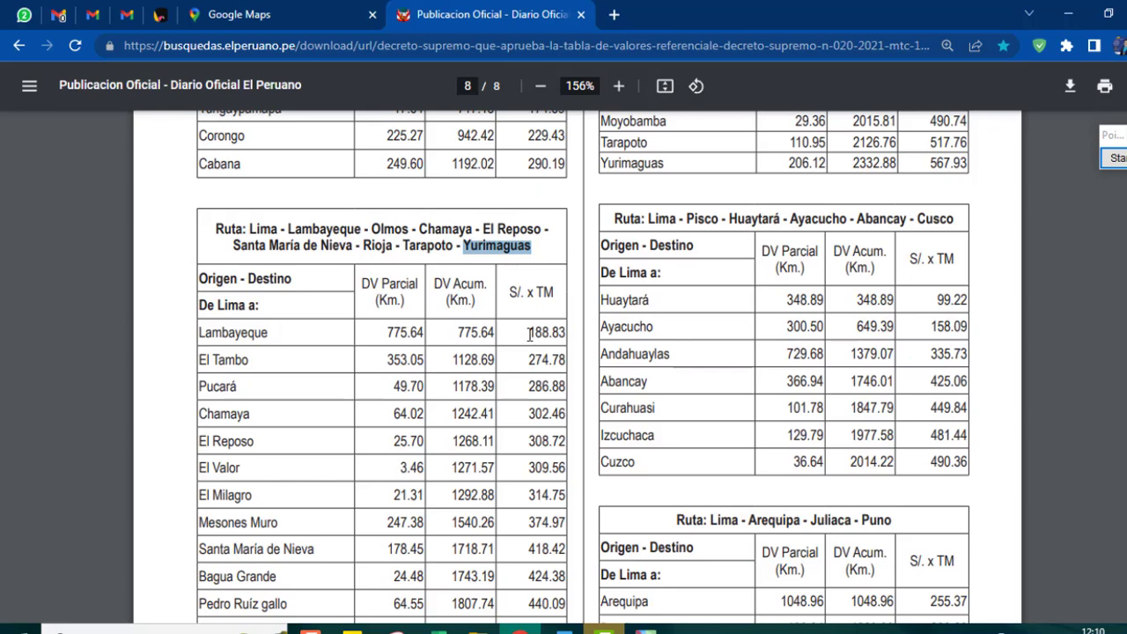
left_click_drag(529, 333, 566, 333)
key("ctrl+c")
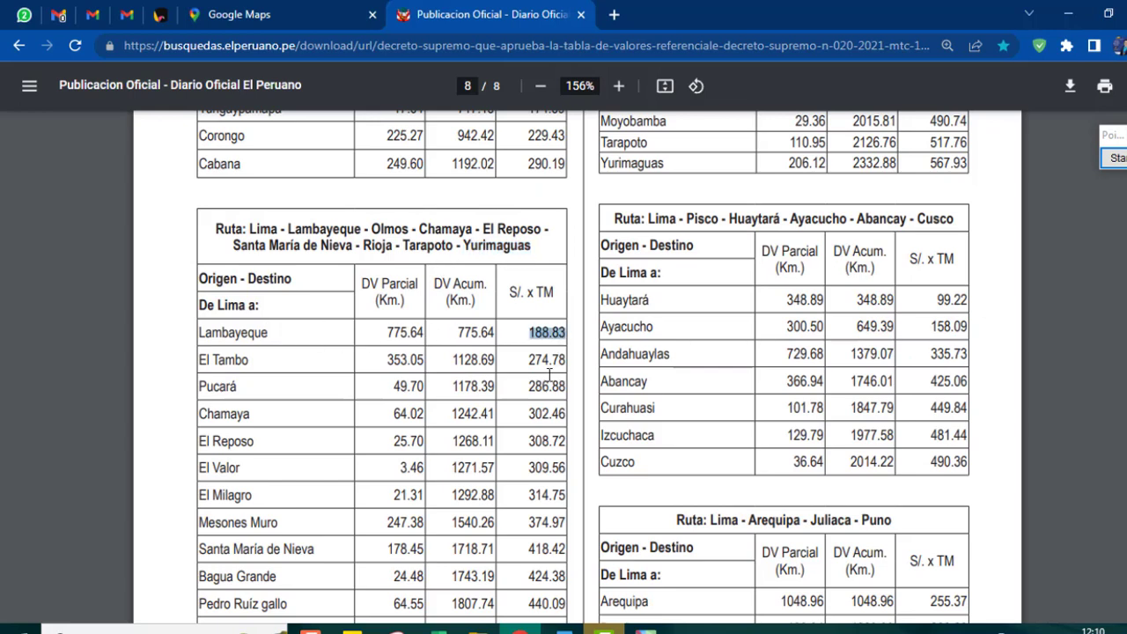
Paste the nearest-to-Lima rate 188.83 into cell D17 of the Excel template
key("alt+Tab")
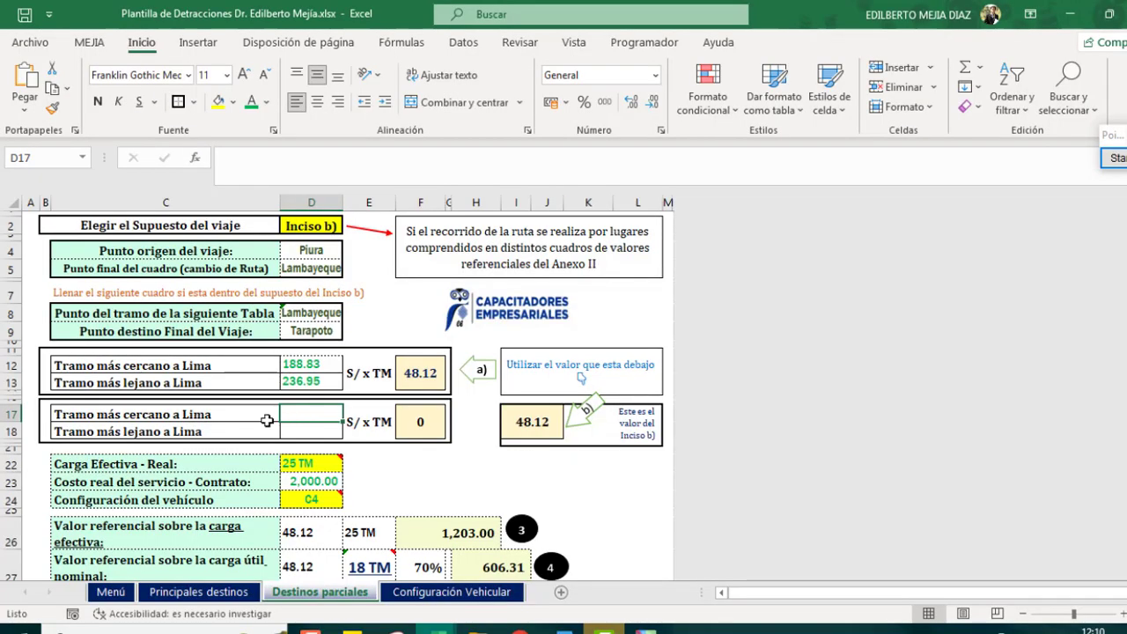
left_click(354, 170)
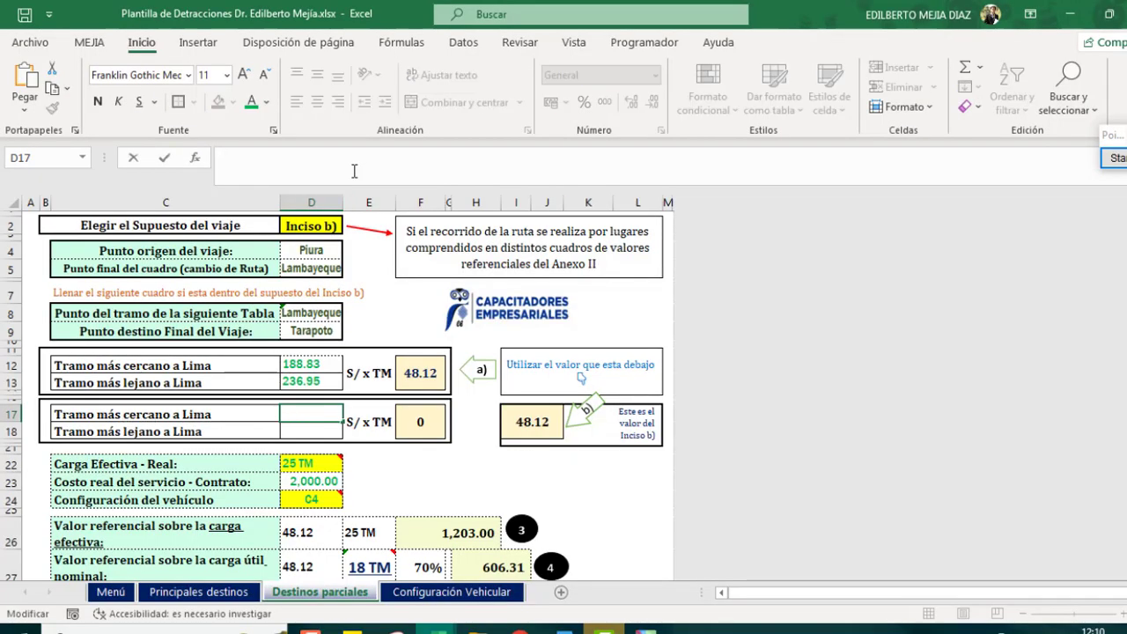
key("ctrl+v")
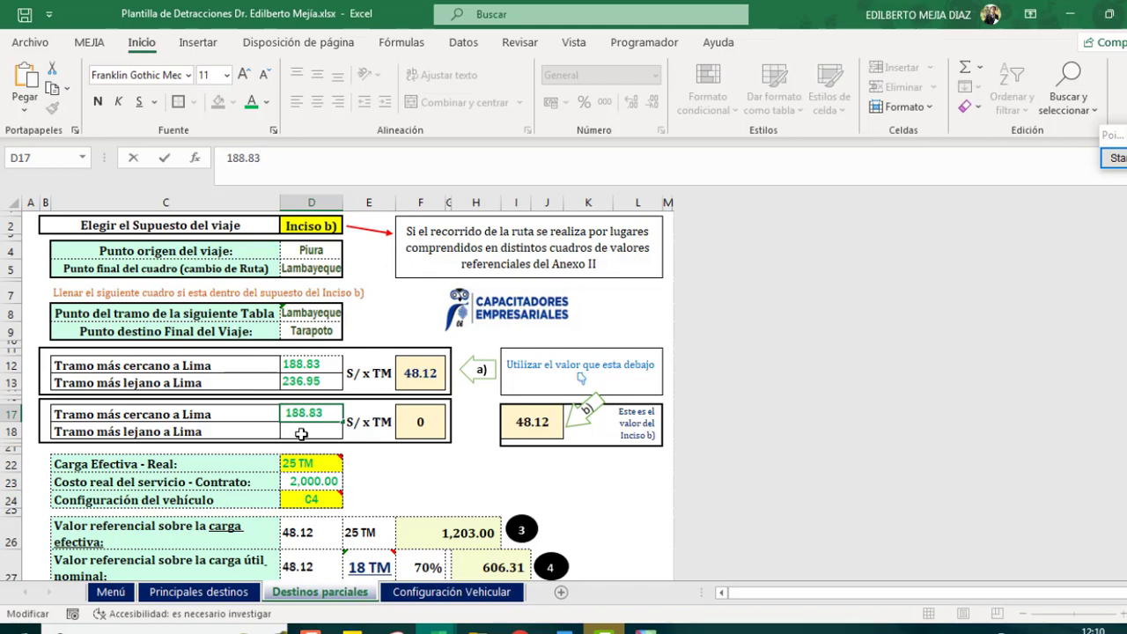
key("Return")
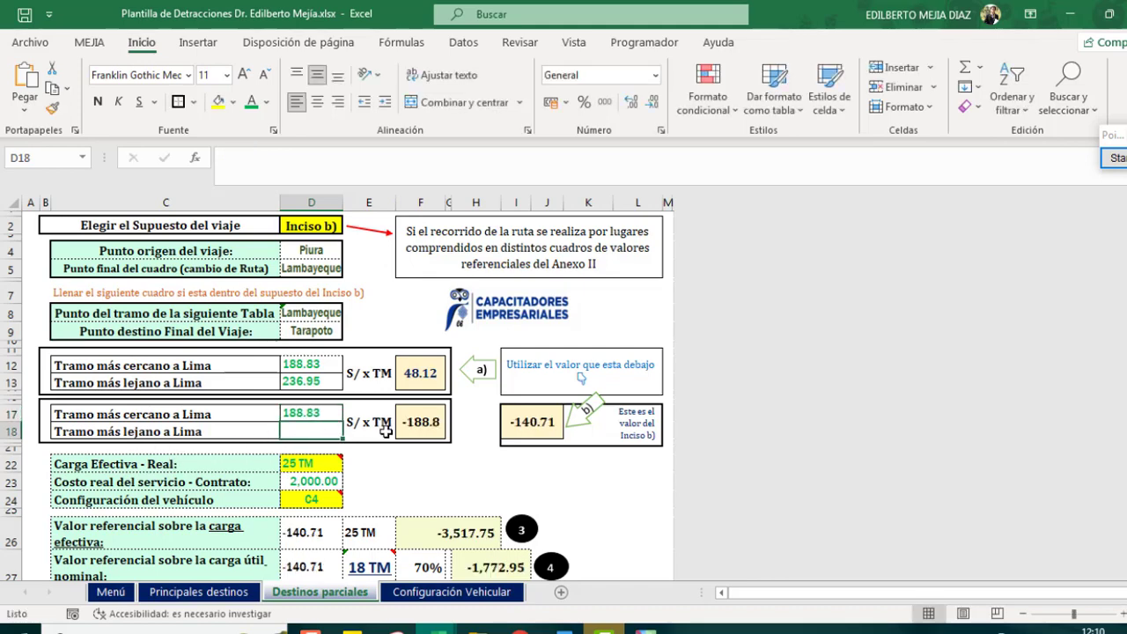
Copy Tarapoto's 515.10 rate from the El Peruano decree into cell D18
key("alt+Tab")
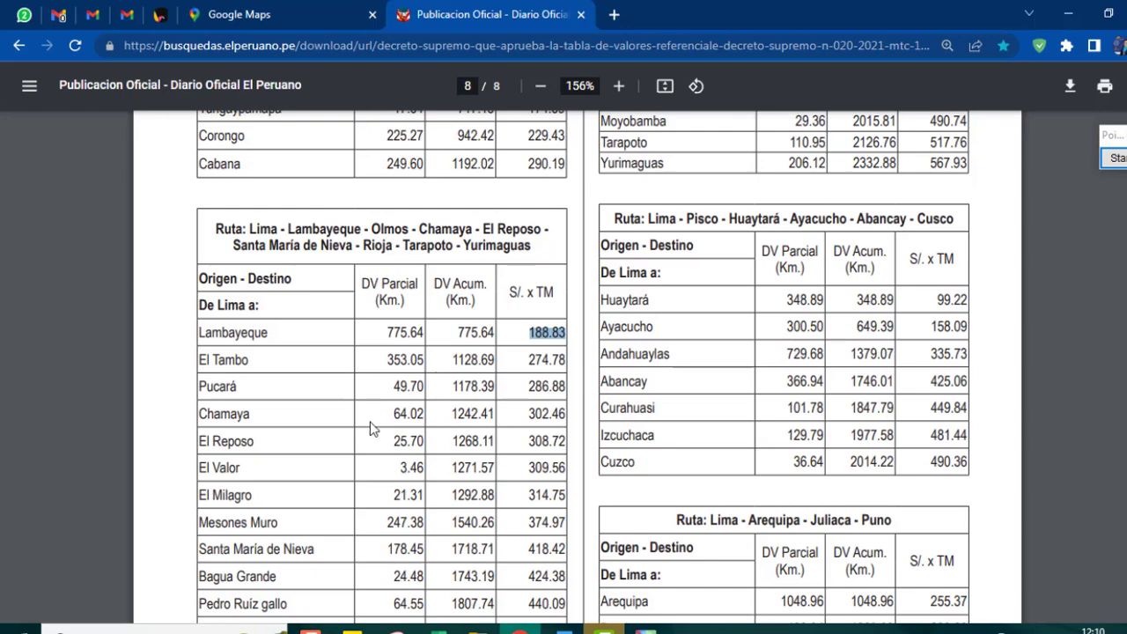
scroll(368, 438, "down", 3)
double_click(568, 511)
key("ctrl+c")
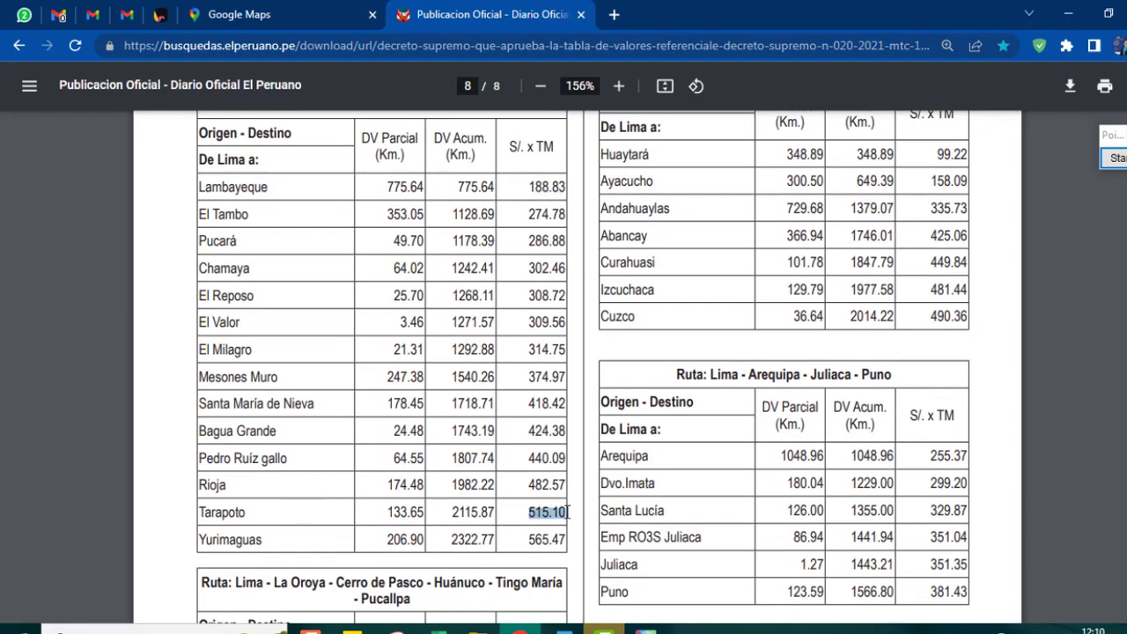
key("alt+Tab")
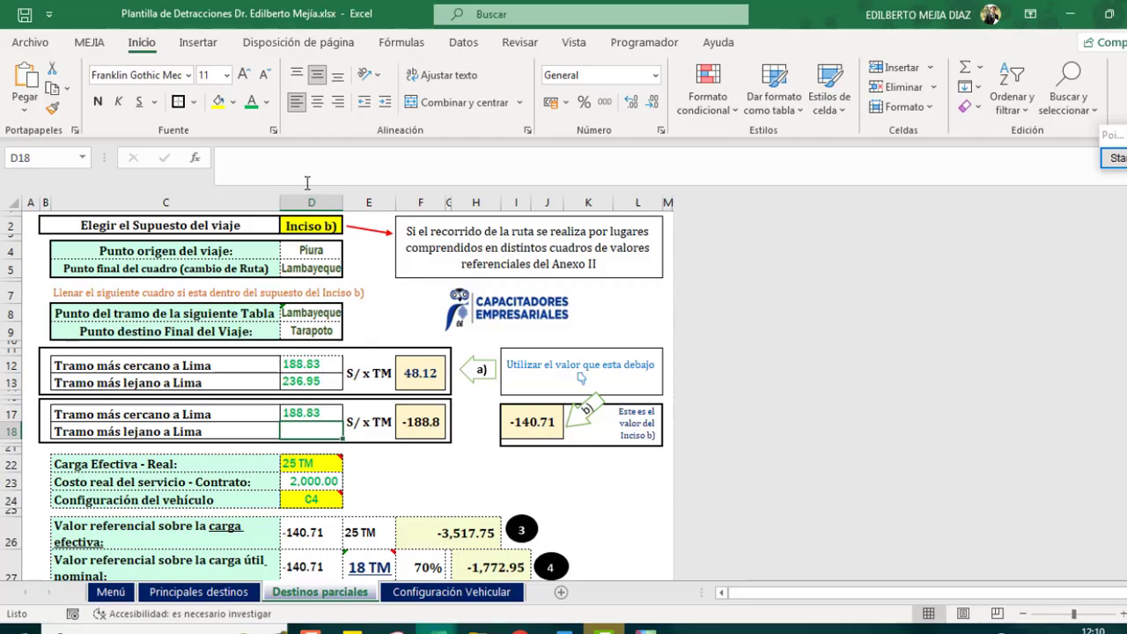
left_click(294, 160)
key("ctrl+v")
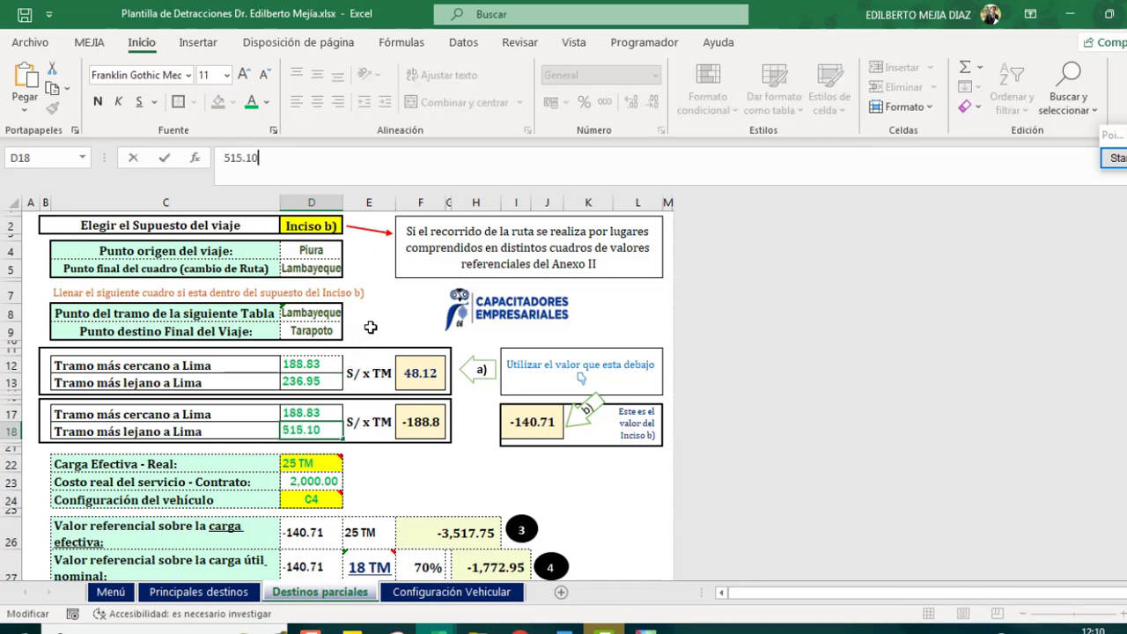
left_click(420, 421)
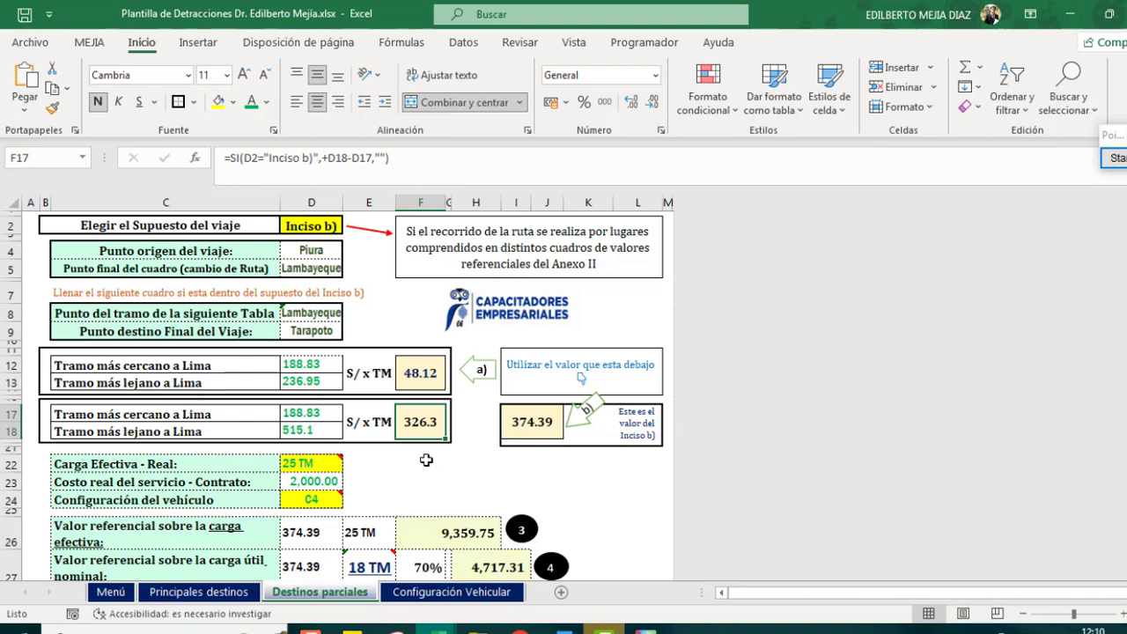
left_click(426, 477)
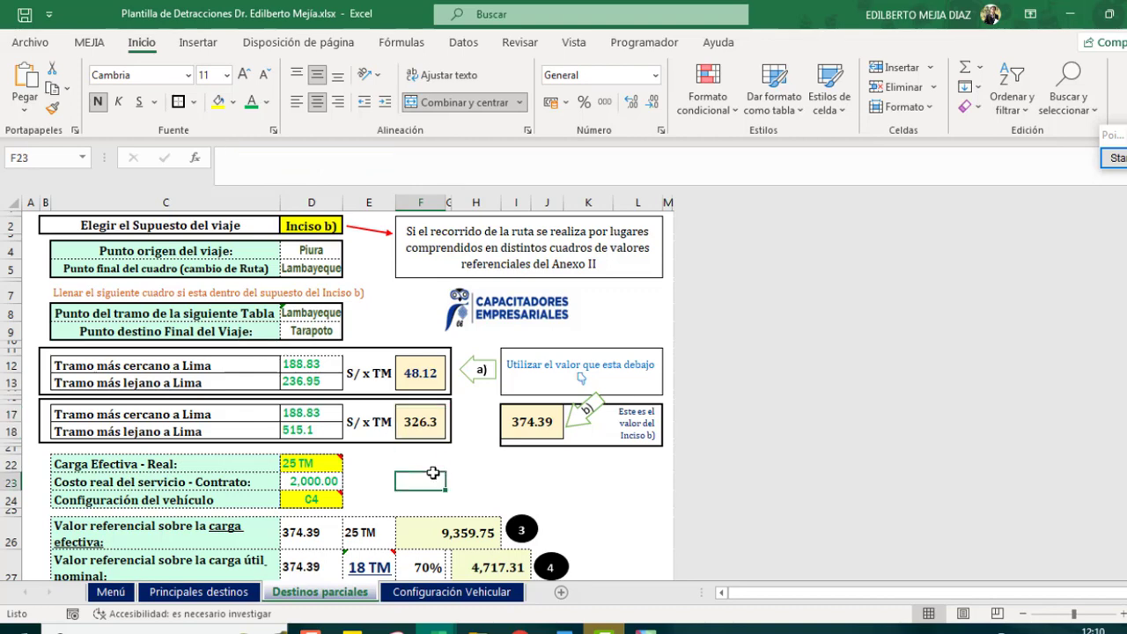
left_click(313, 428)
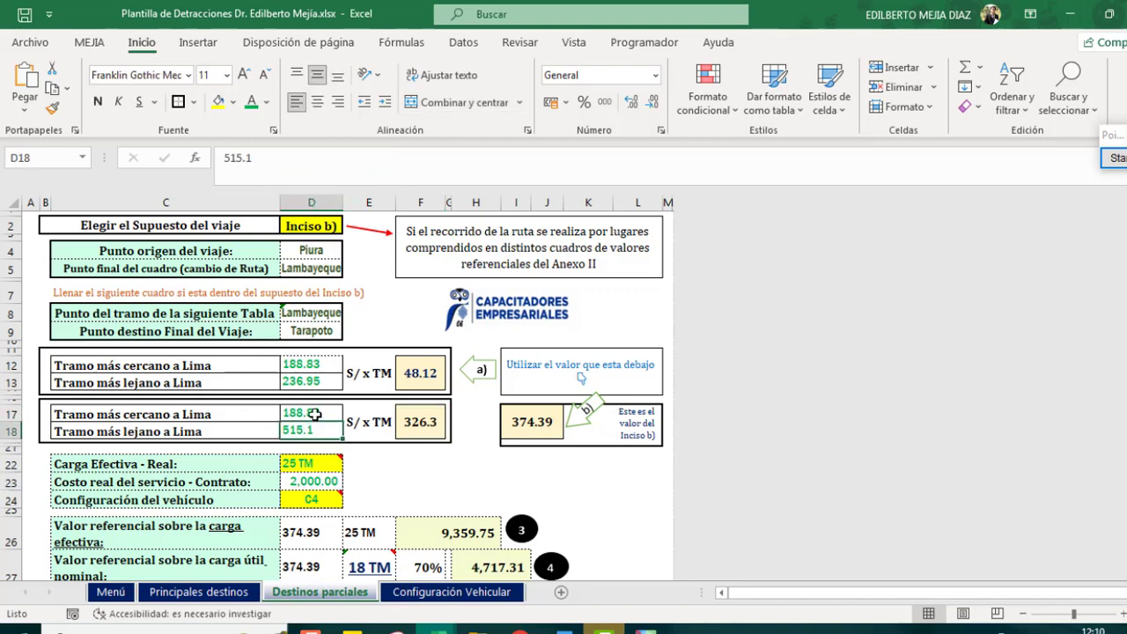
left_click(313, 412)
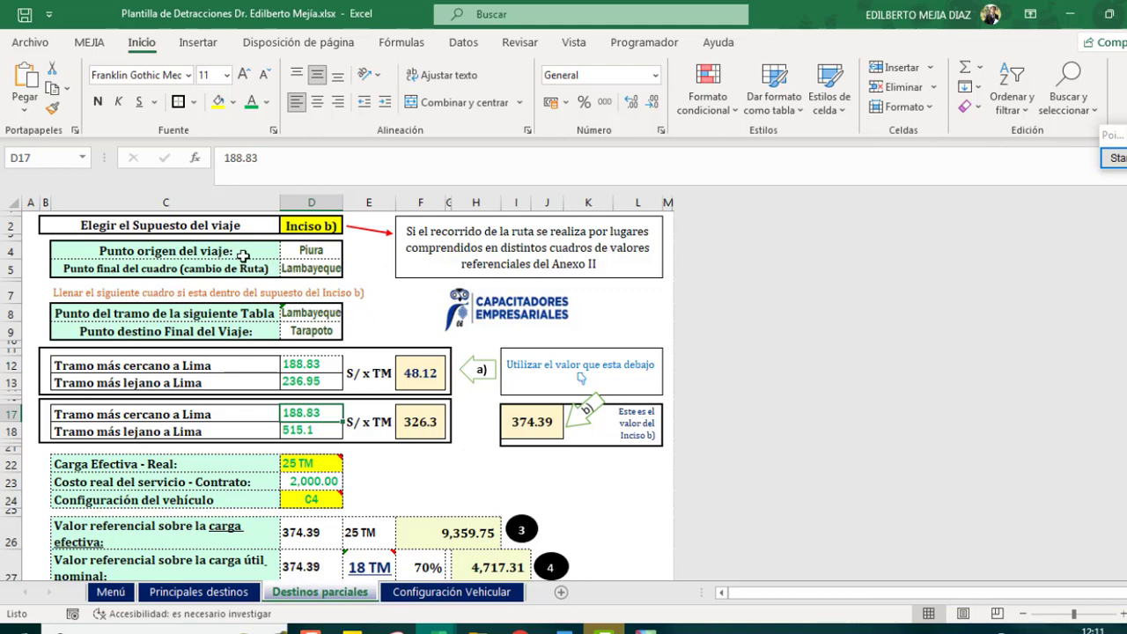
left_click_drag(242, 254, 308, 269)
left_click_drag(178, 317, 299, 327)
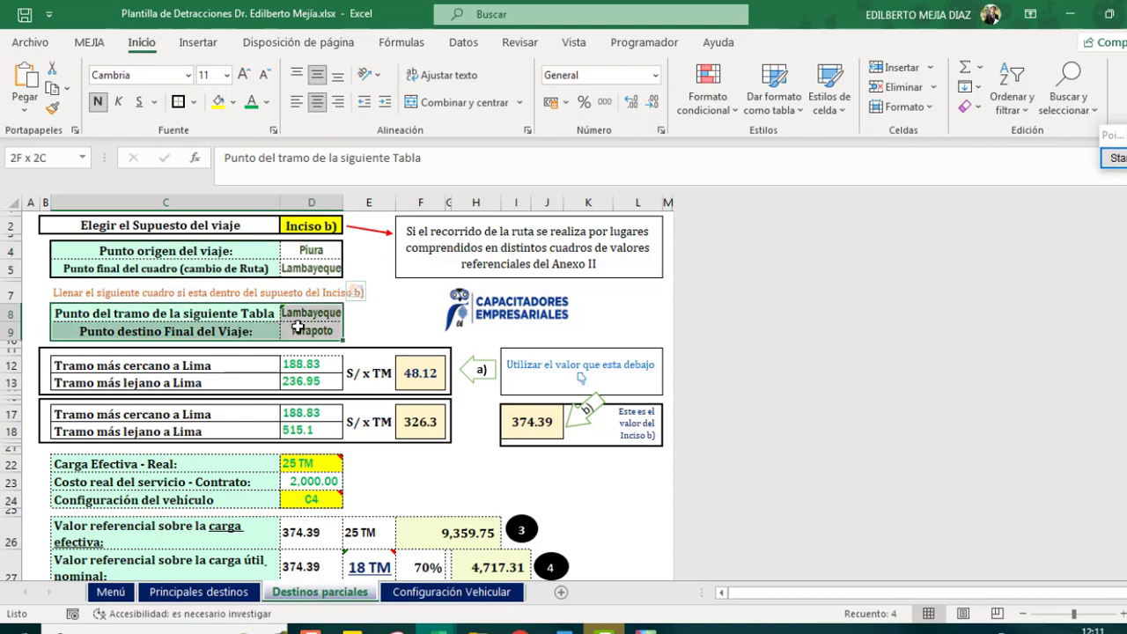
left_click(411, 331)
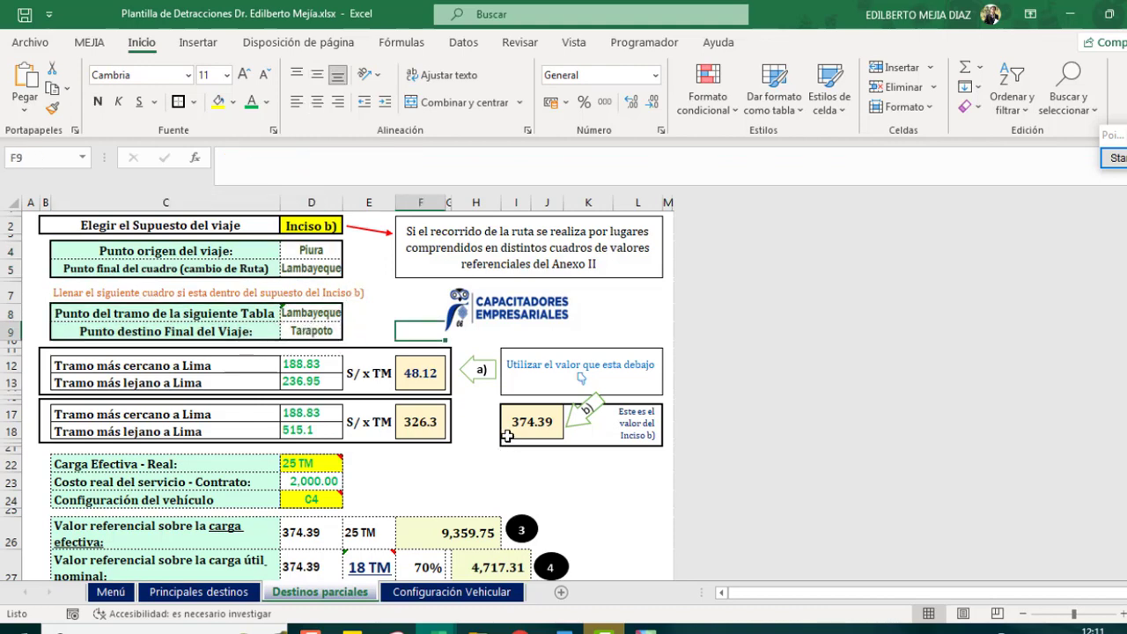
left_click(425, 372)
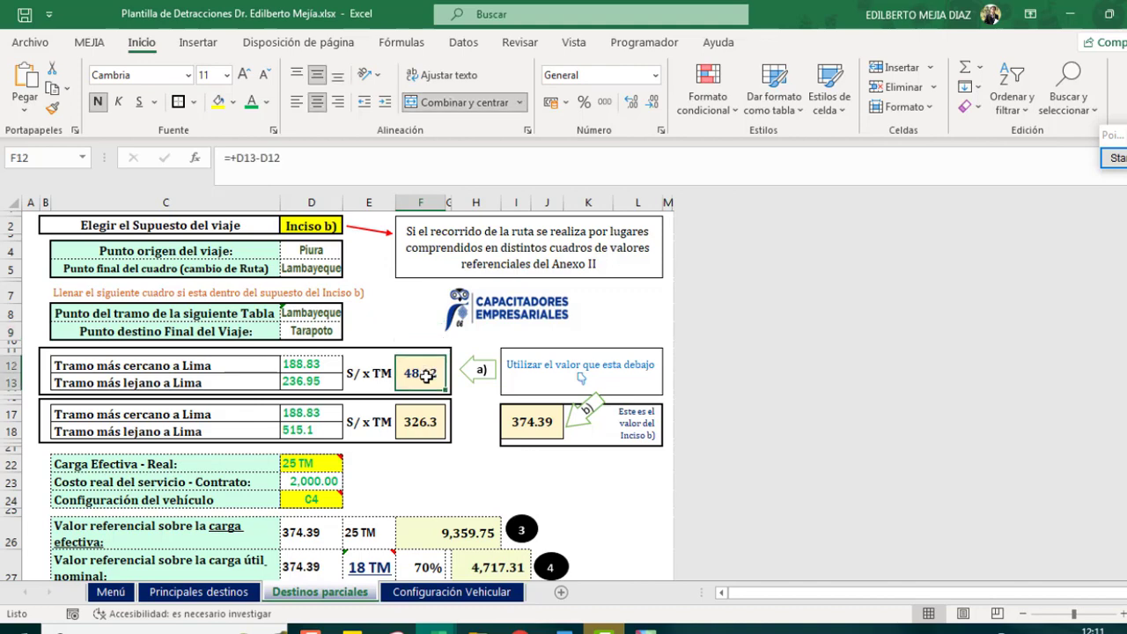
left_click(425, 429)
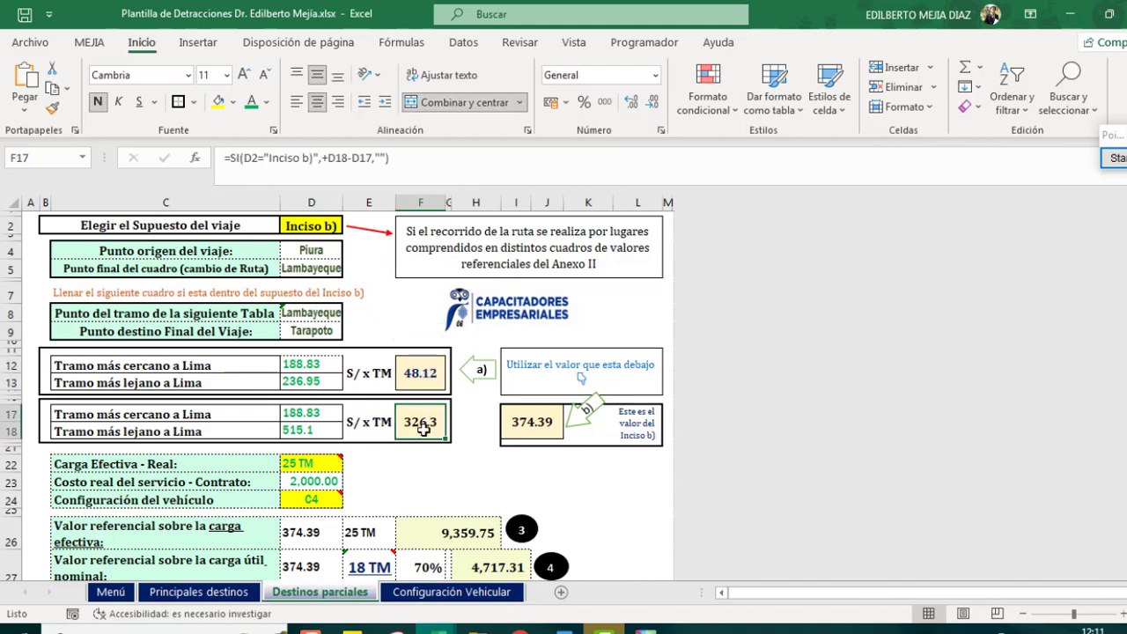
left_click(534, 427)
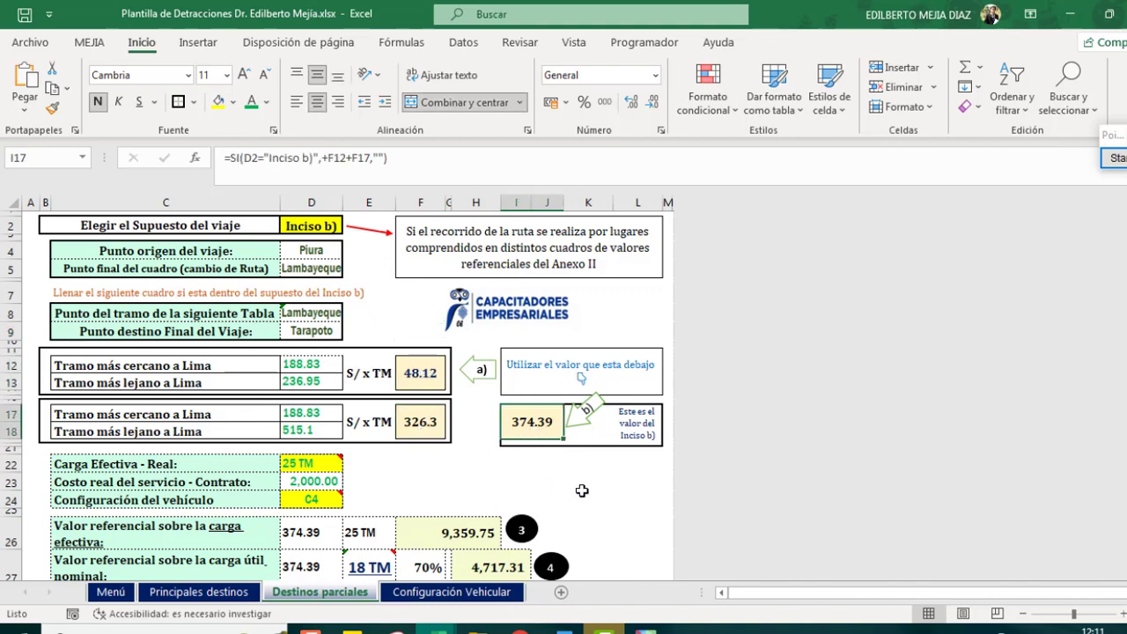
left_click_drag(1121, 388, 1120, 398)
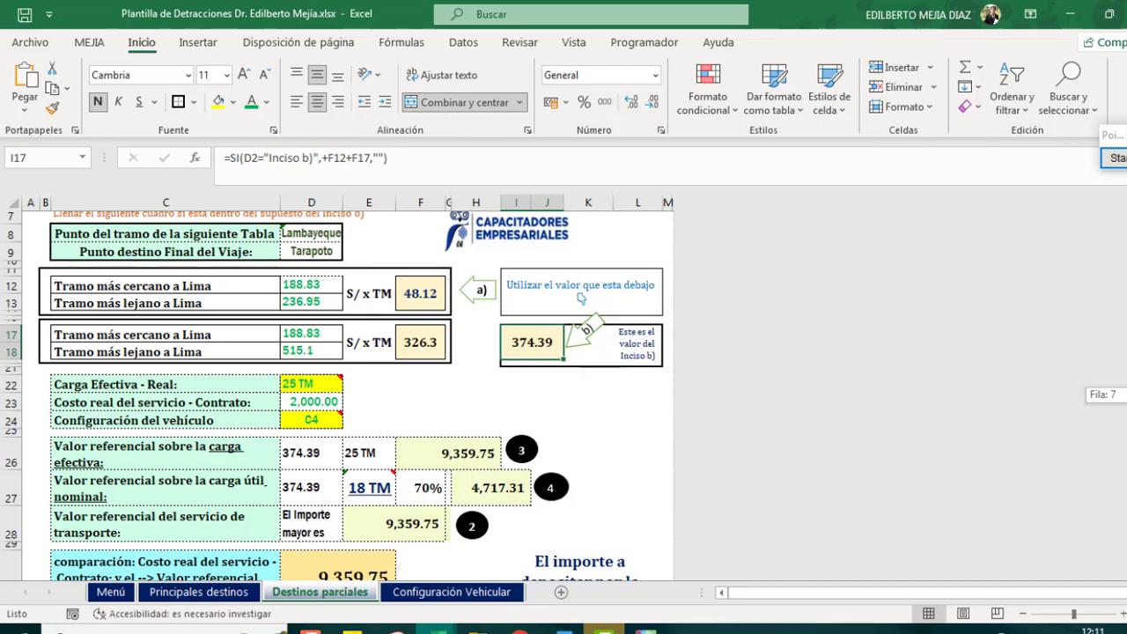
Change the contract service cost in D23 from 2,000.00 to 4,000.00
left_click_drag(1121, 398, 1121, 396)
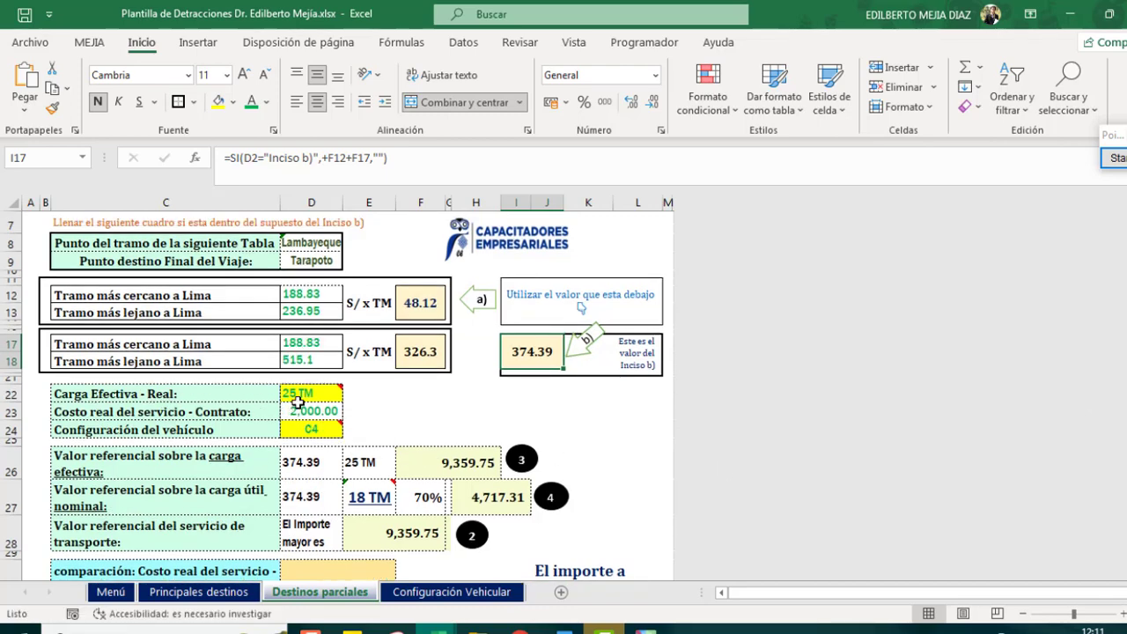
mouse_move(301, 395)
left_click(312, 411)
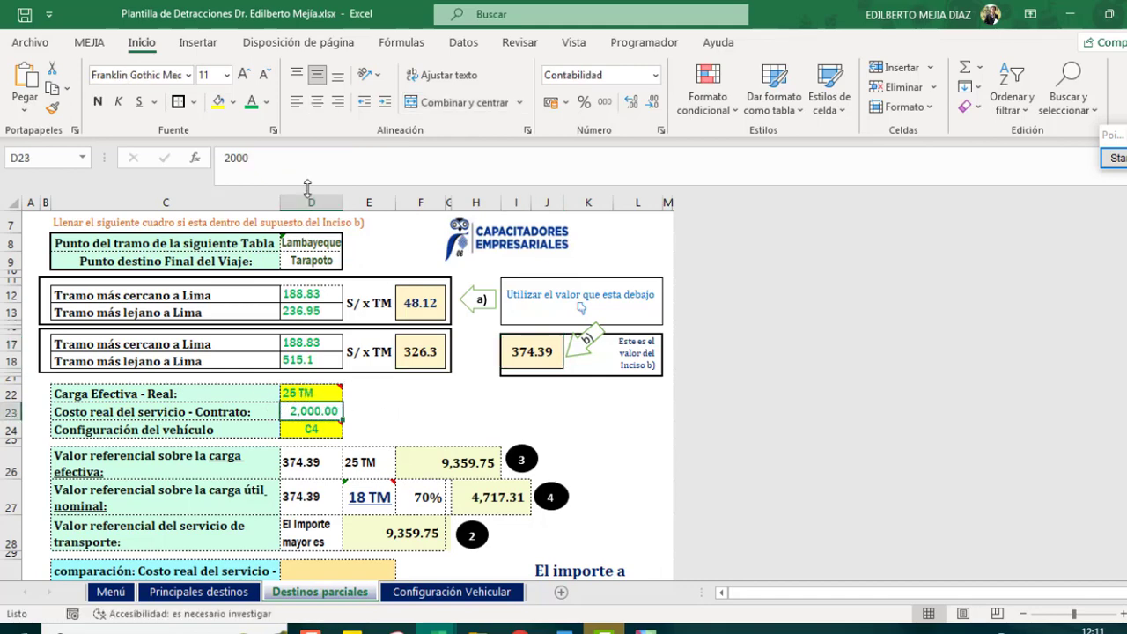
type("40")
key("Return")
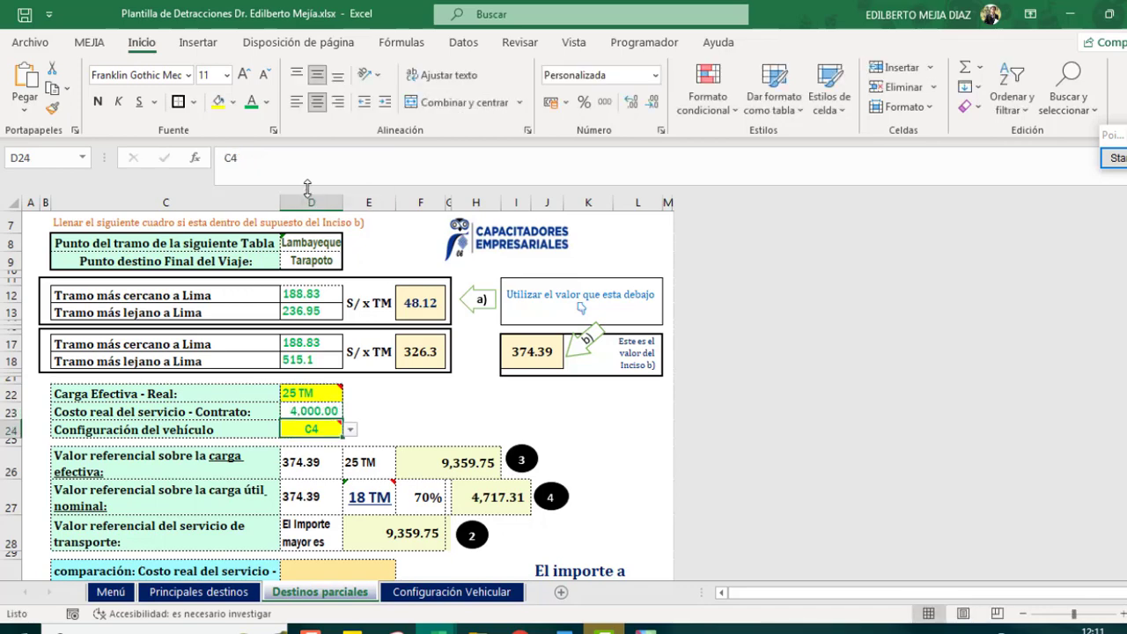
Set the vehicle configuration in D24 to 8X4 instead of C4
left_click(350, 429)
left_click(320, 455)
left_click(420, 429)
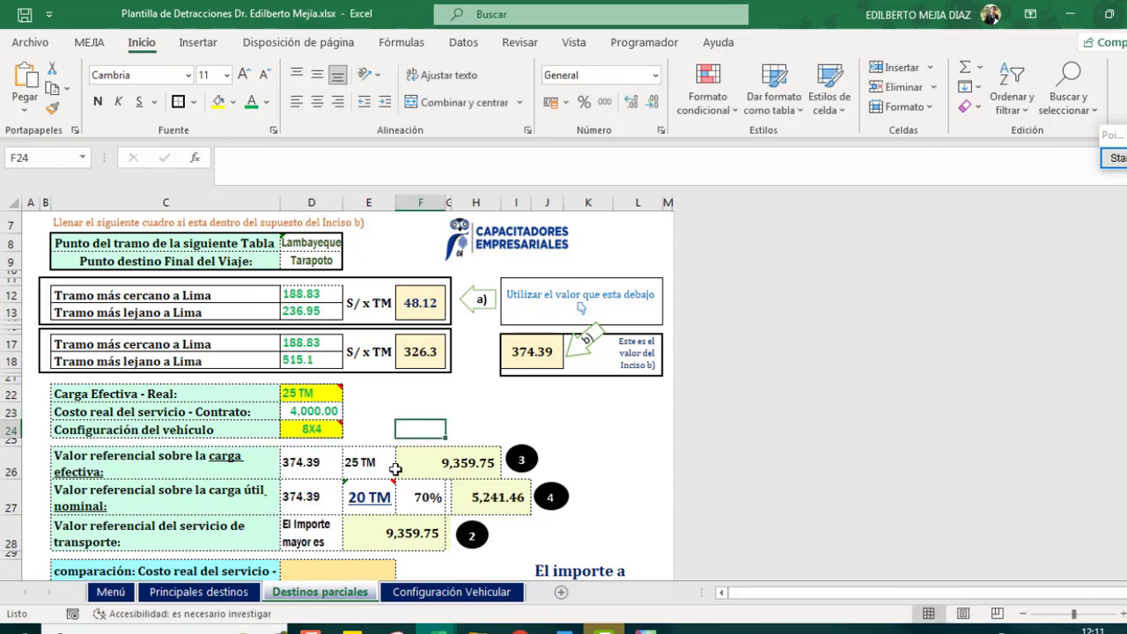
scroll(295, 458, "down", 2)
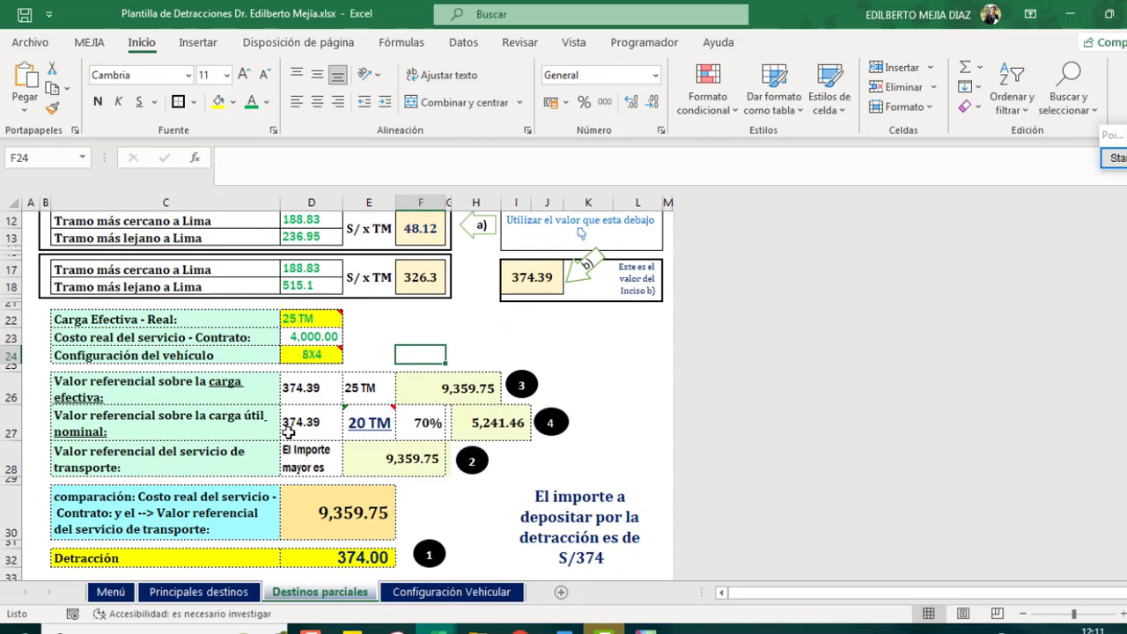
left_click(572, 352)
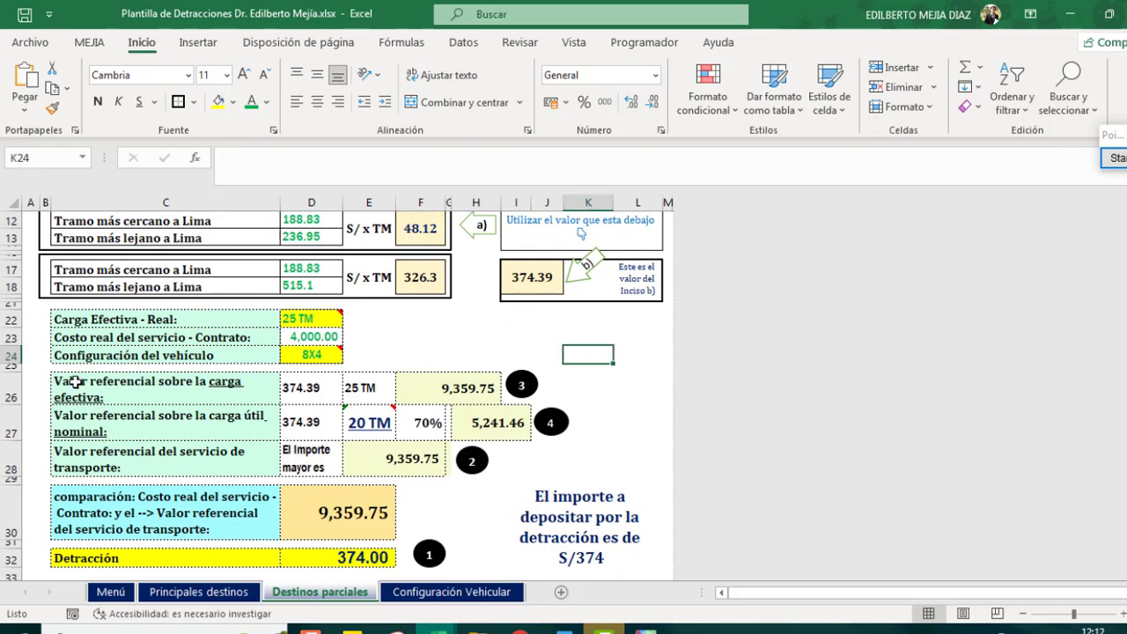
left_click_drag(72, 381, 497, 470)
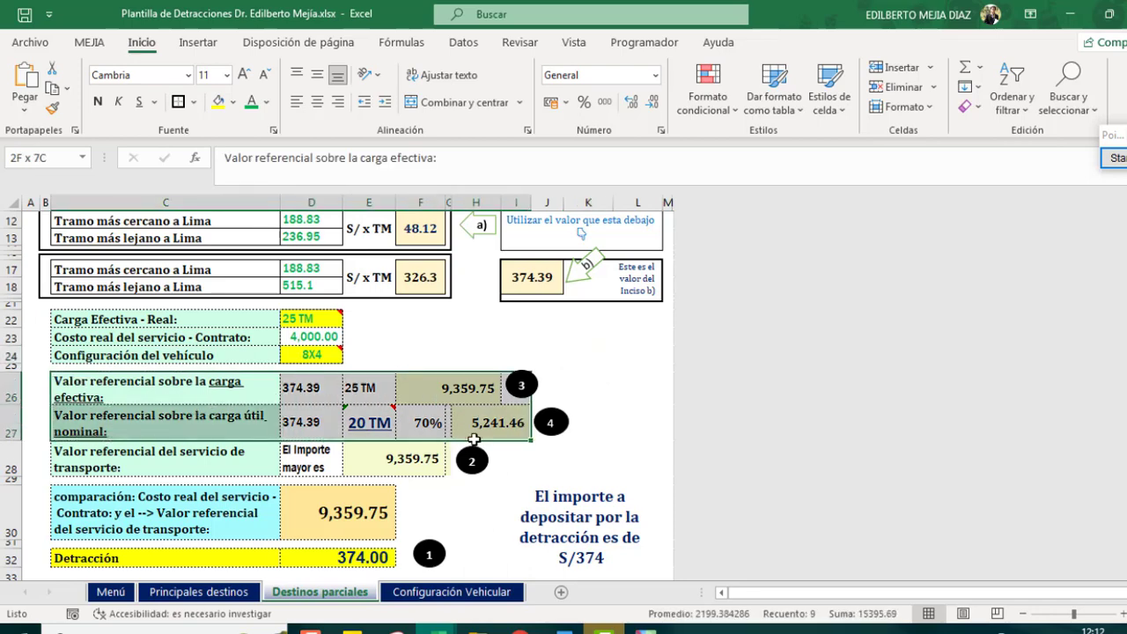
left_click(593, 459)
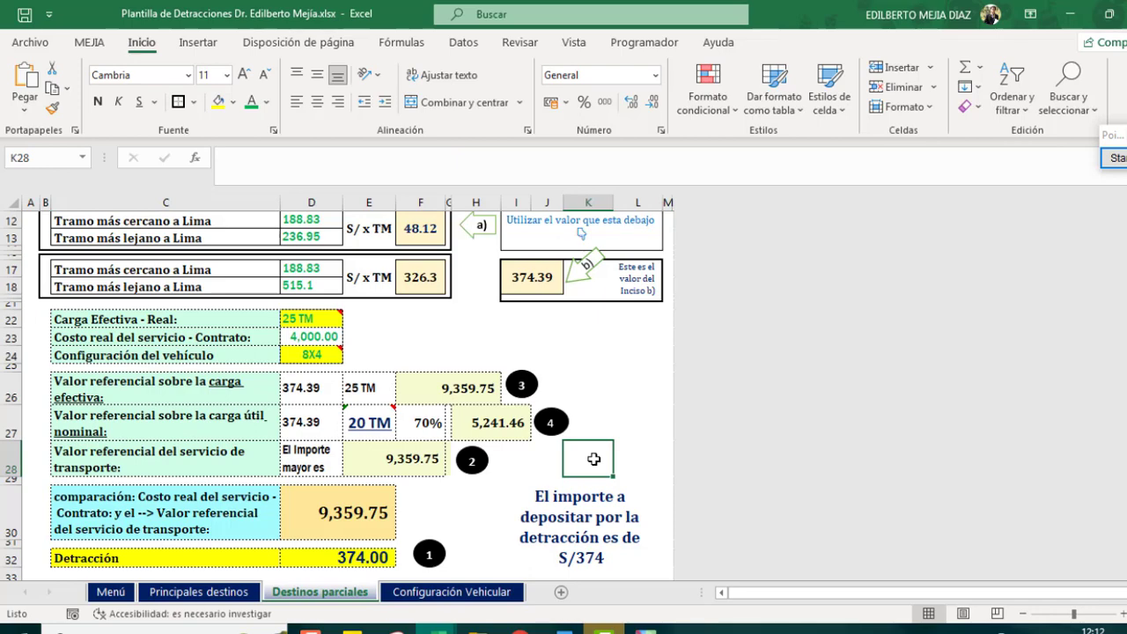
left_click_drag(83, 384, 471, 491)
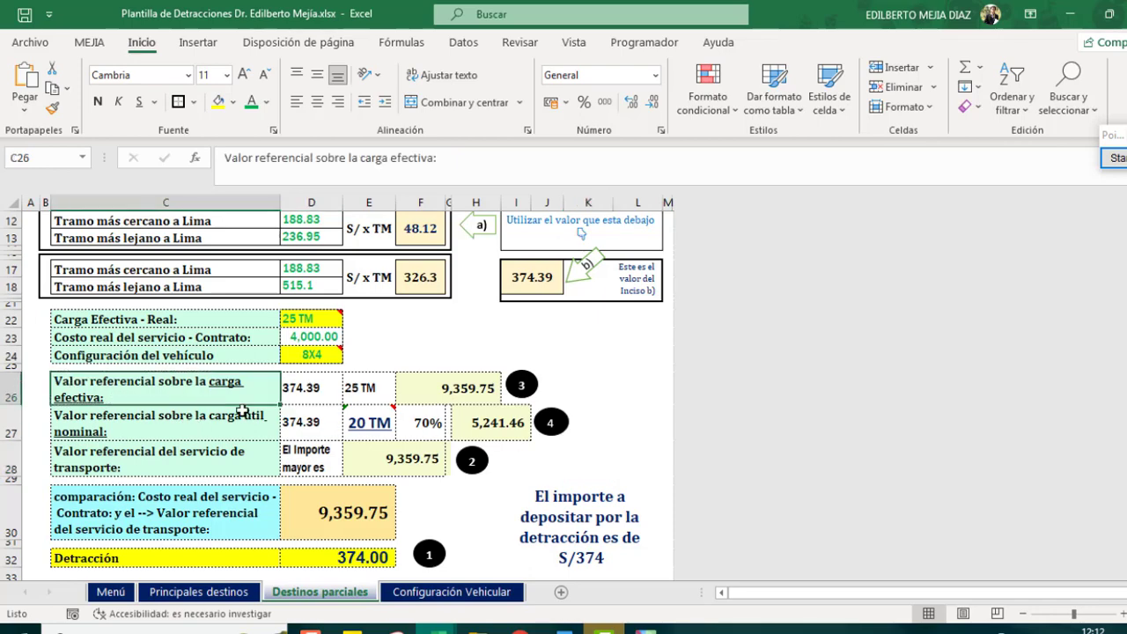
left_click(621, 447)
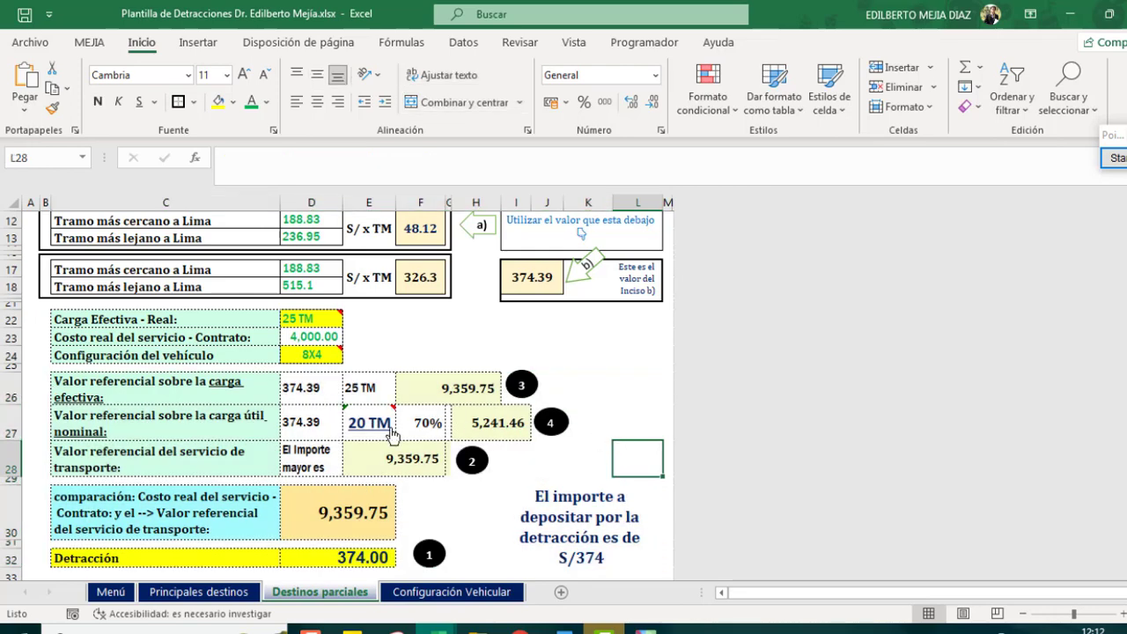
left_click(533, 294)
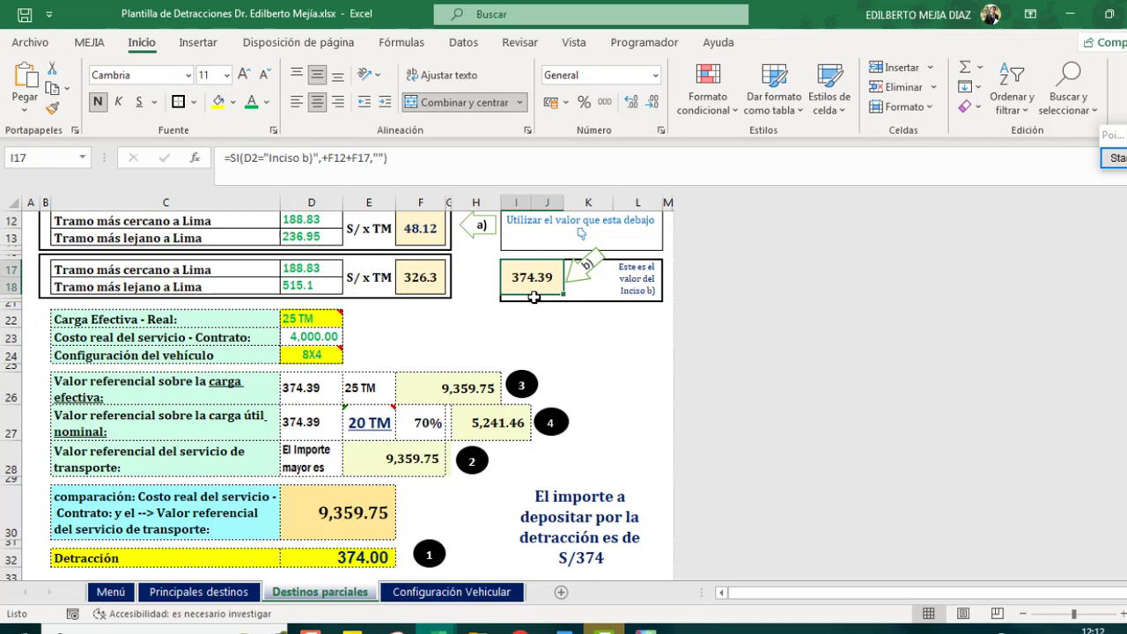
left_click(319, 385)
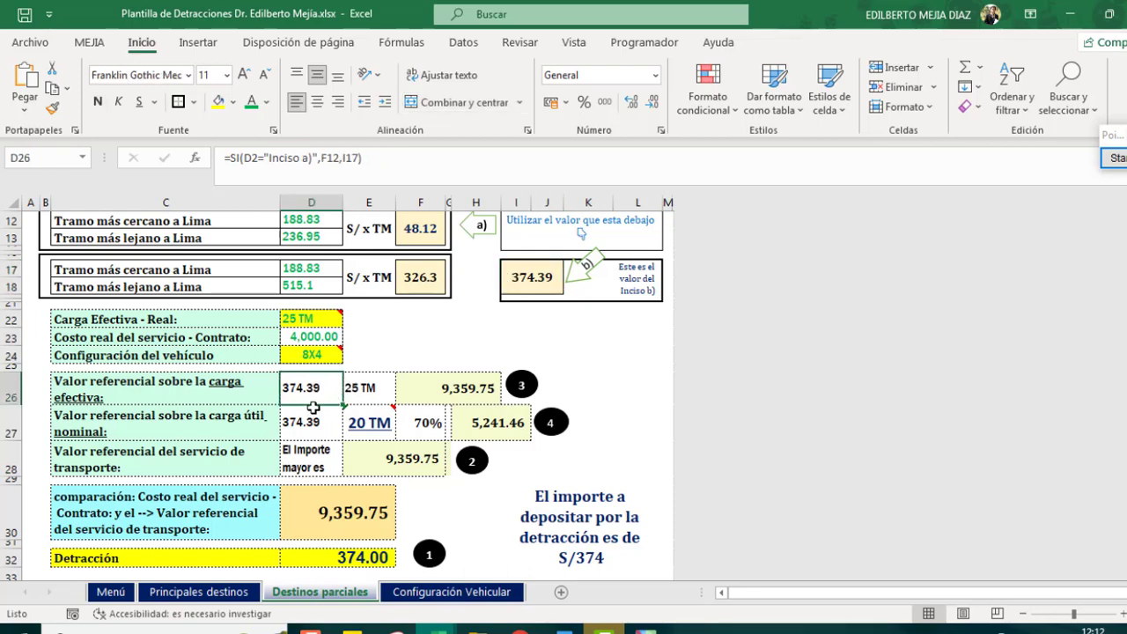
left_click(343, 512)
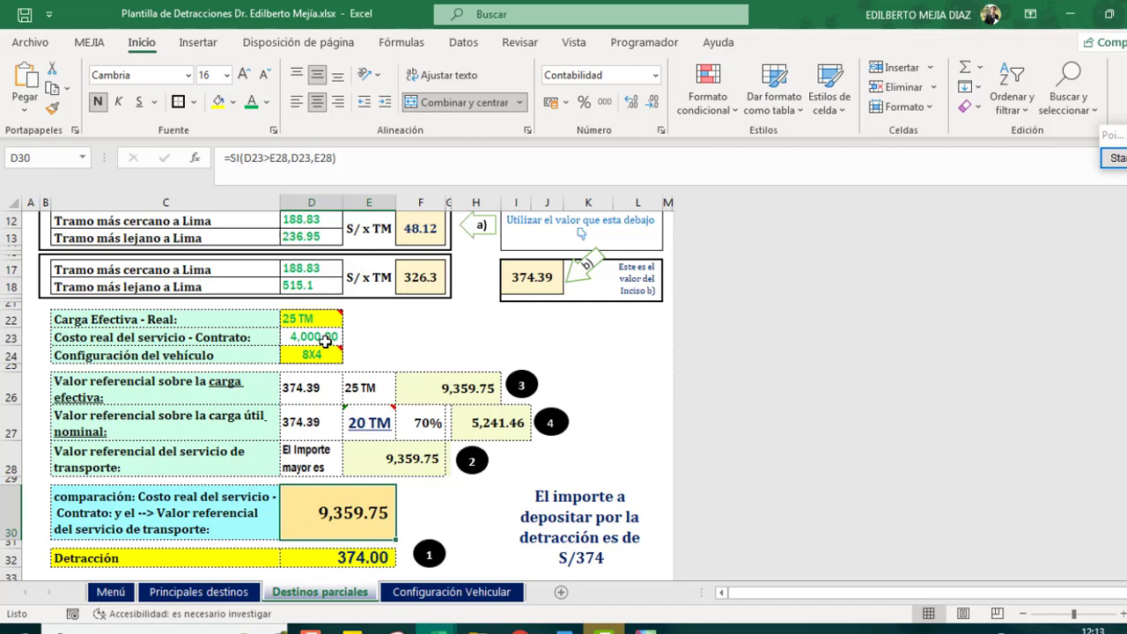
left_click(325, 341)
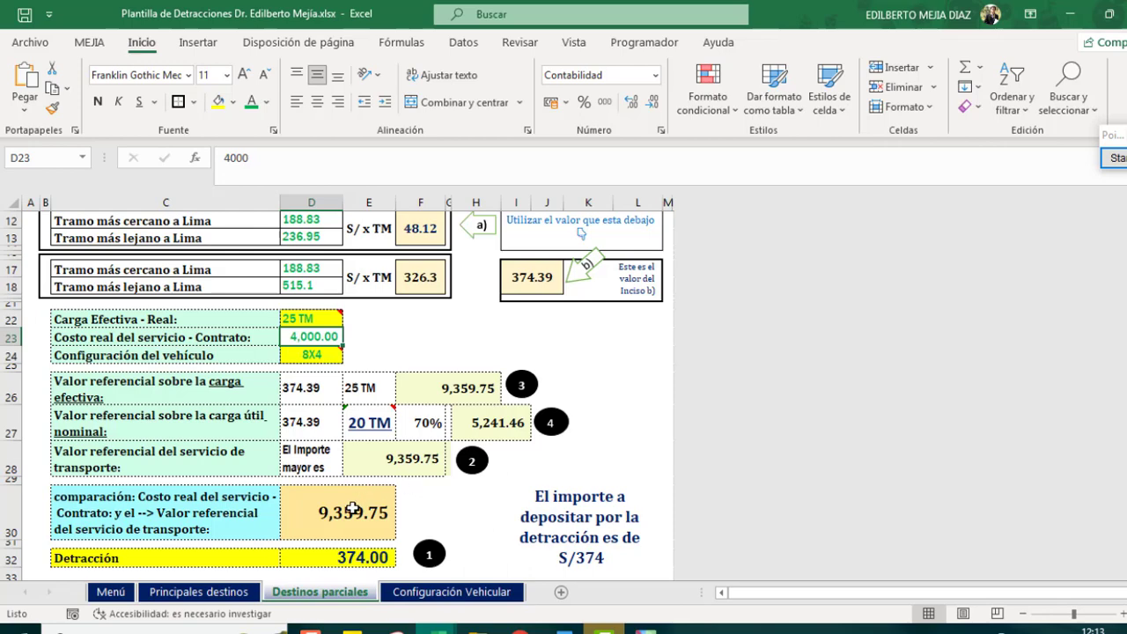
left_click(354, 509)
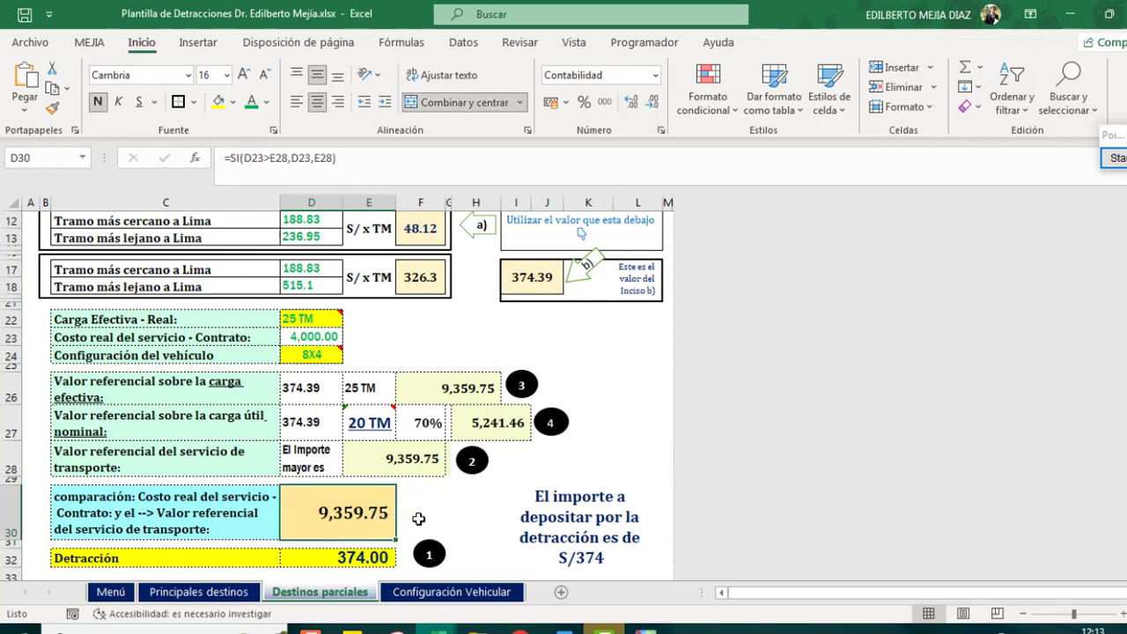
left_click(365, 553)
left_click(562, 522)
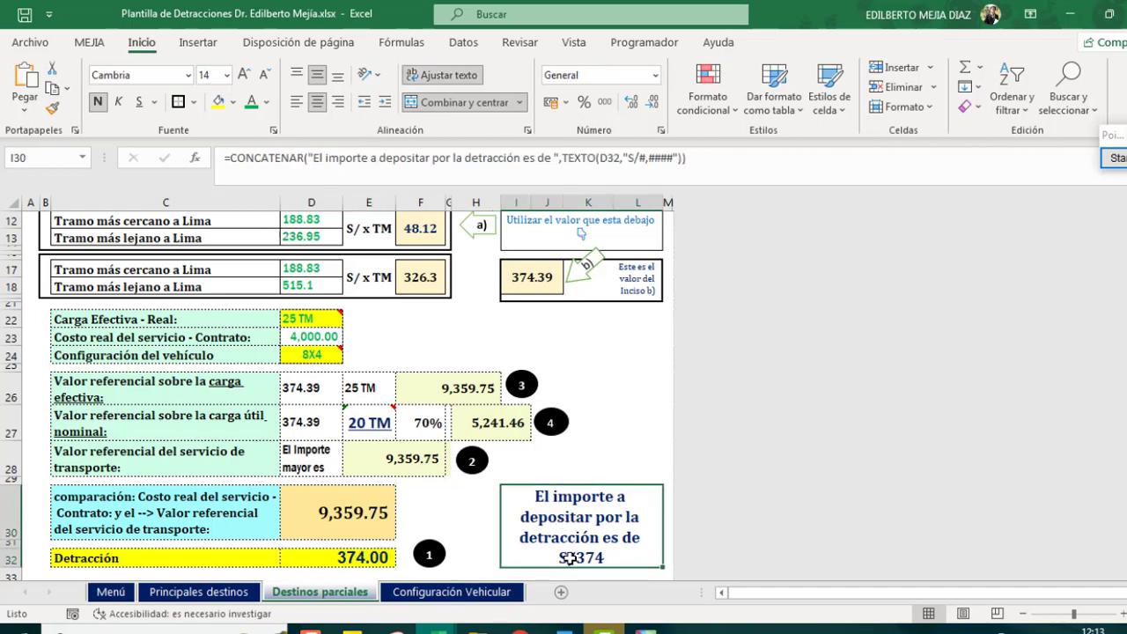